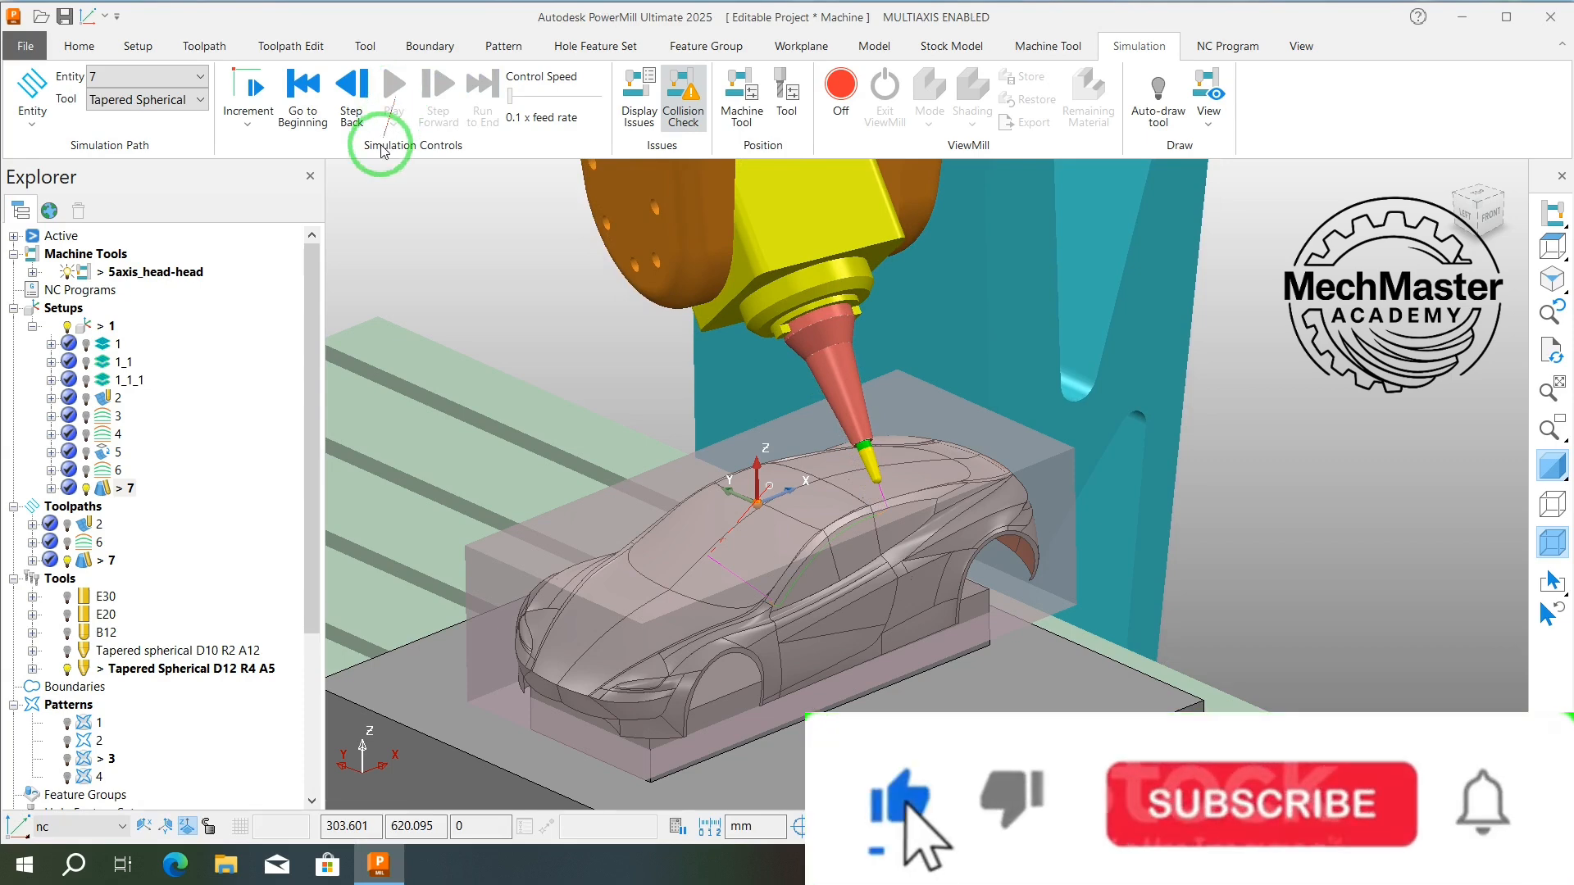
Open the settings of swarf finishing toolpath 7 and make them editable for recalculation.
{"action": "right_click", "coordinate": [102, 492]}
{"action": "left_click", "coordinate": [170, 270]}
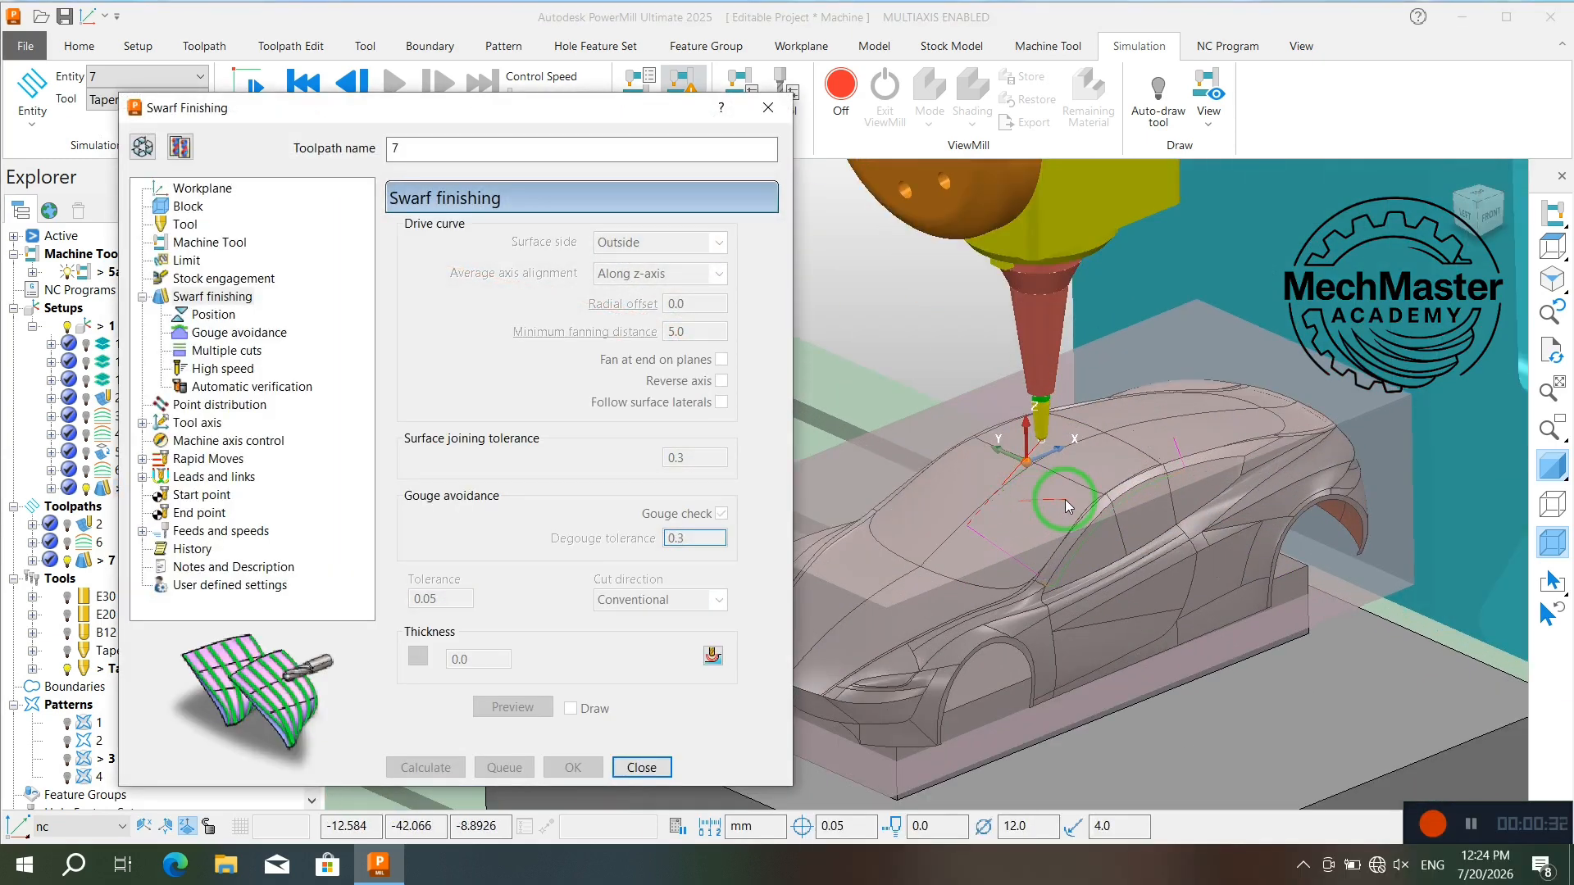
{"action": "left_click", "coordinate": [142, 146]}
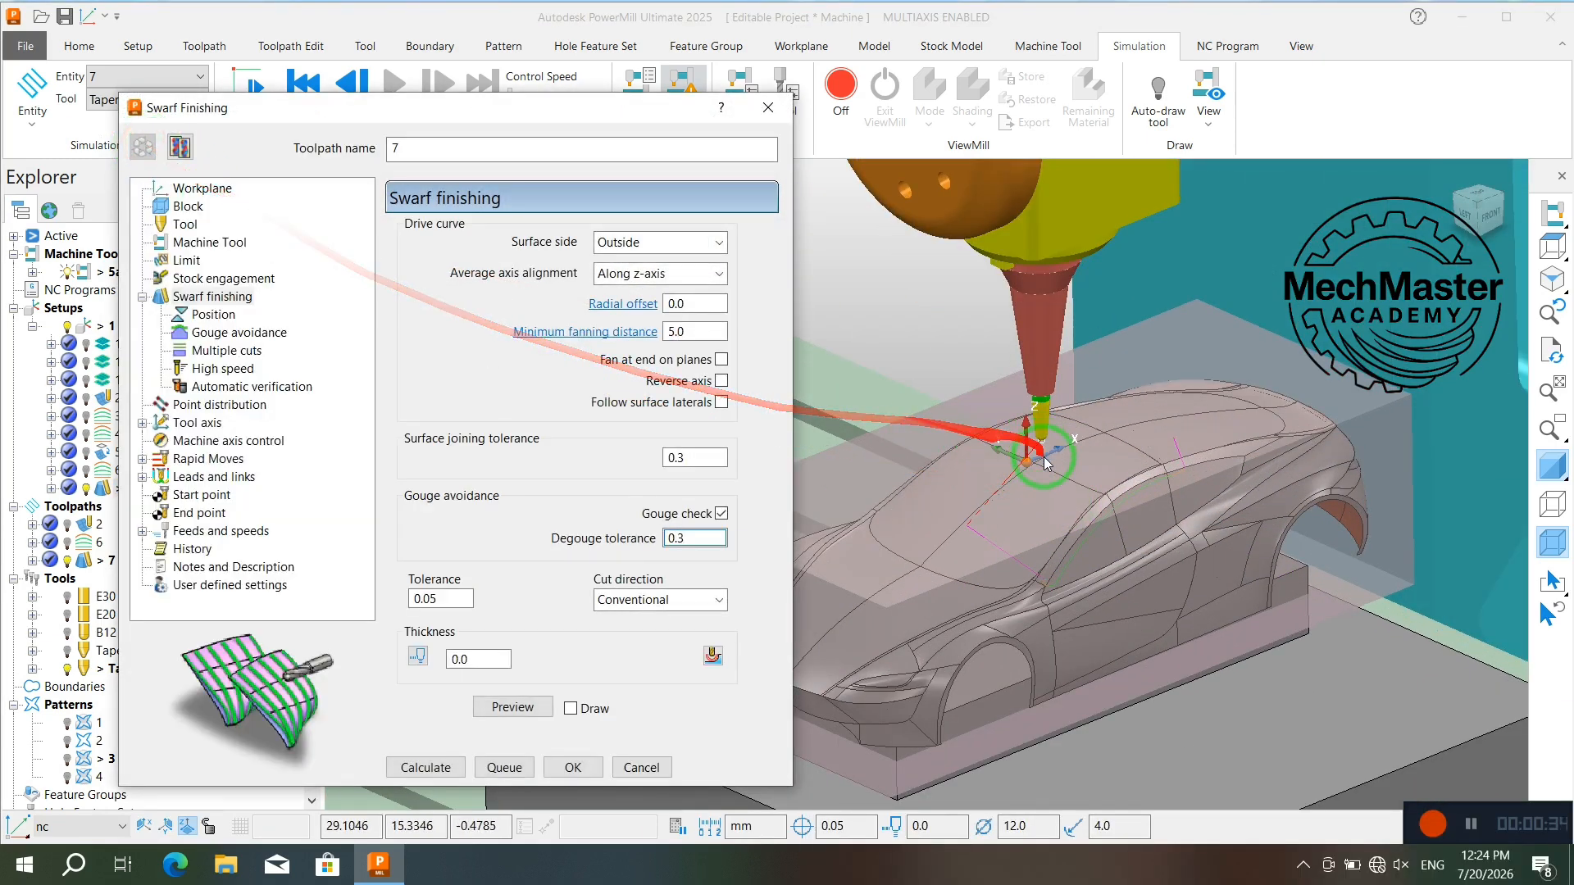
Select the narrow surface strip above the car's side window as the swarf machining surface.
{"action": "scroll", "coordinate": [1082, 504], "scroll_direction": "up", "scroll_amount": 3}
{"action": "scroll", "coordinate": [1089, 541], "scroll_direction": "up", "scroll_amount": 3}
{"action": "left_click", "coordinate": [1093, 561]}
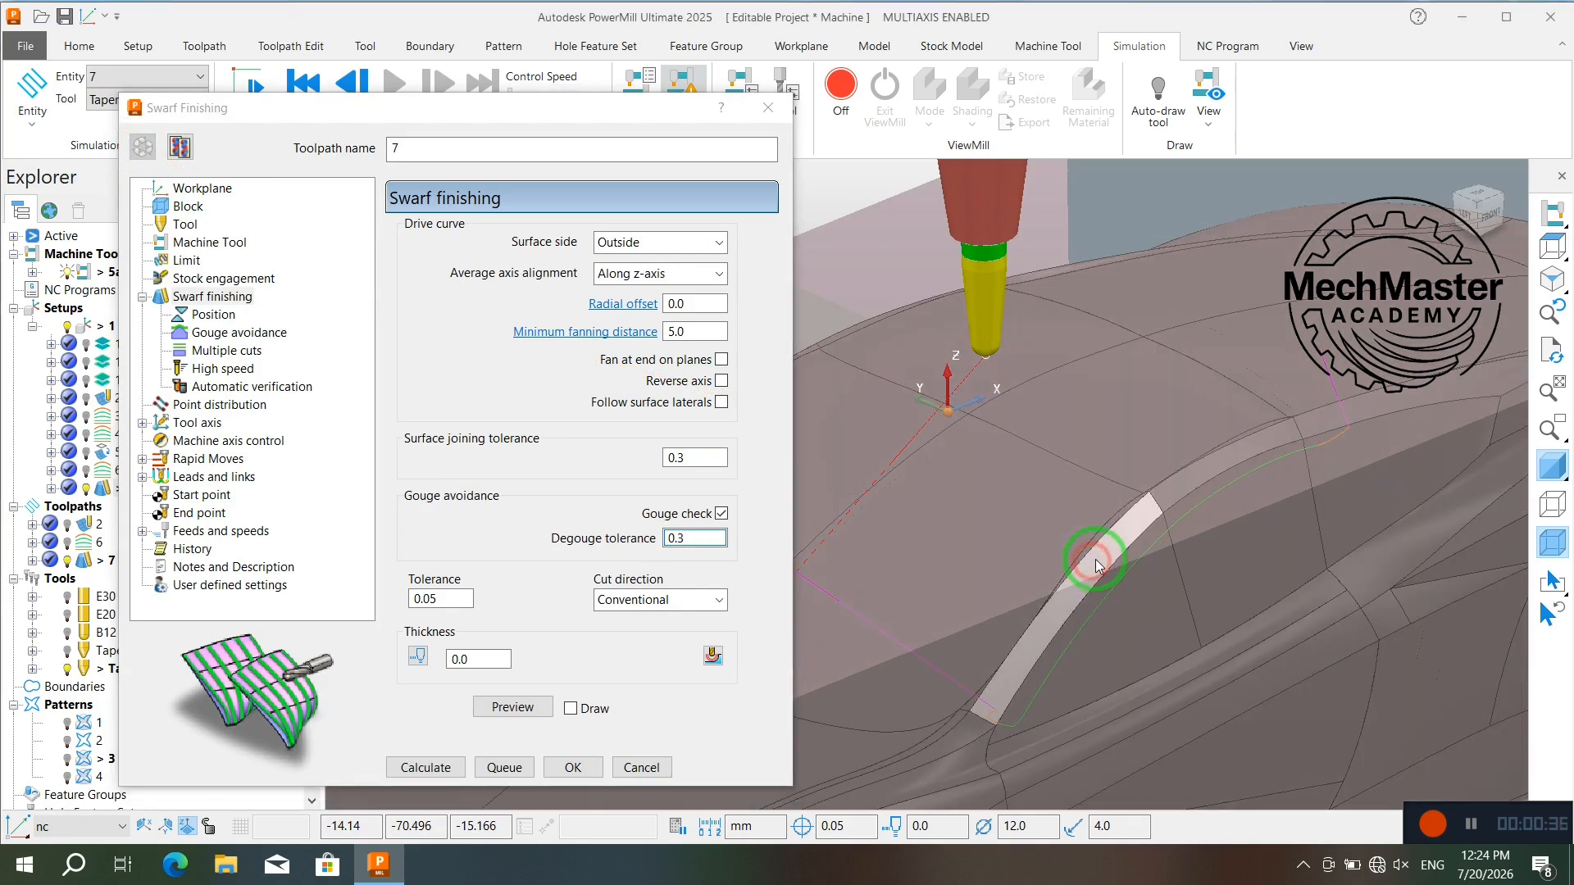
{"action": "scroll", "coordinate": [1062, 498], "scroll_direction": "down", "scroll_amount": 3}
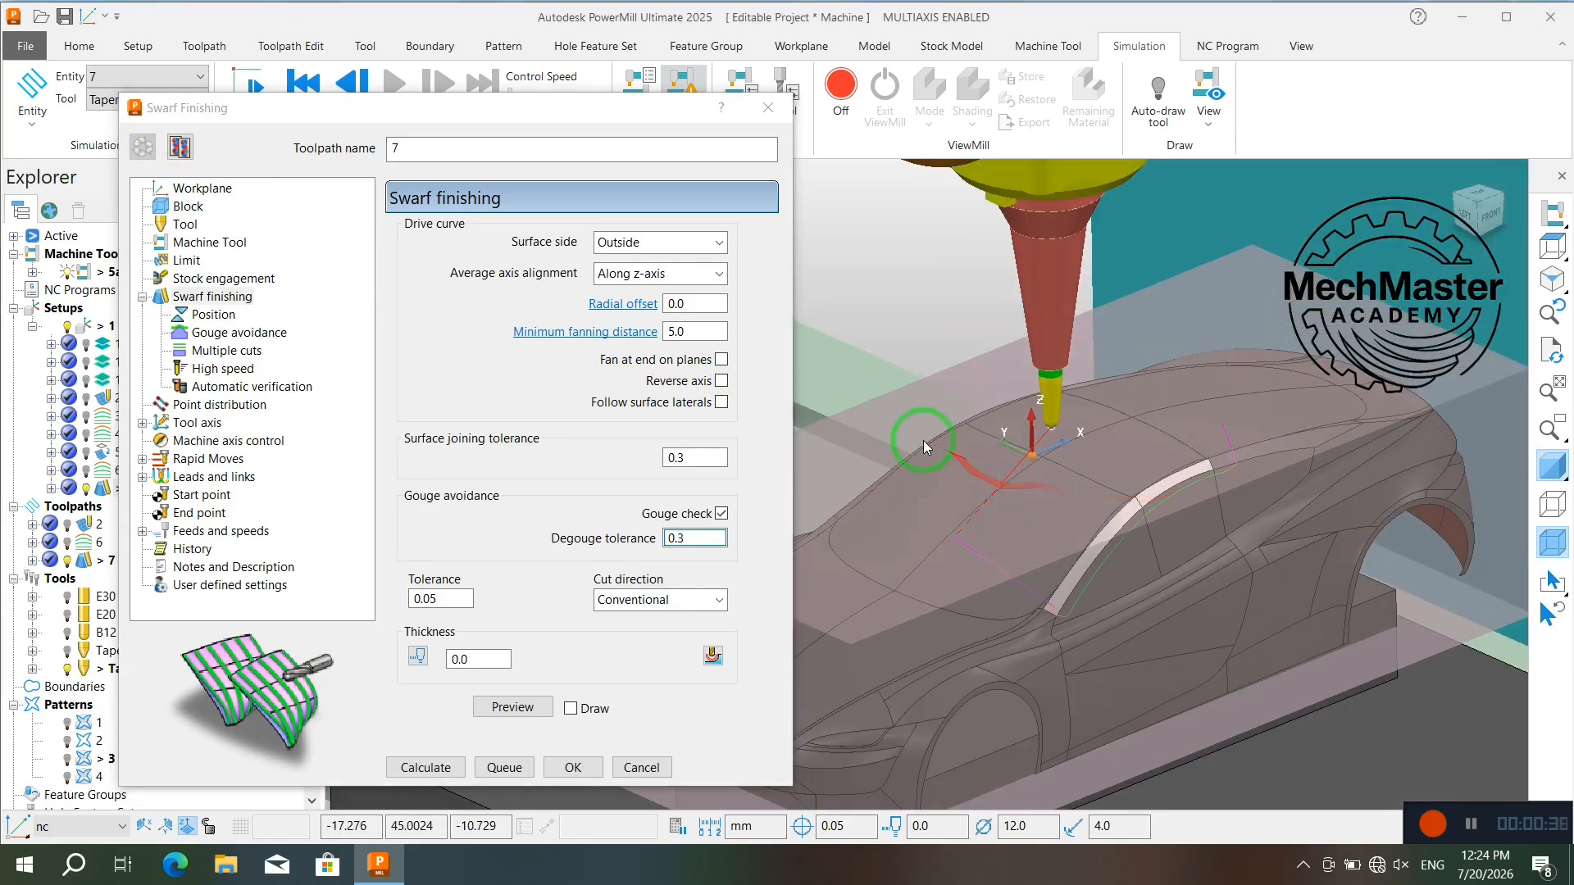
Review the workplane, block and tool settings of the swarf finishing toolpath.
{"action": "left_click", "coordinate": [198, 189]}
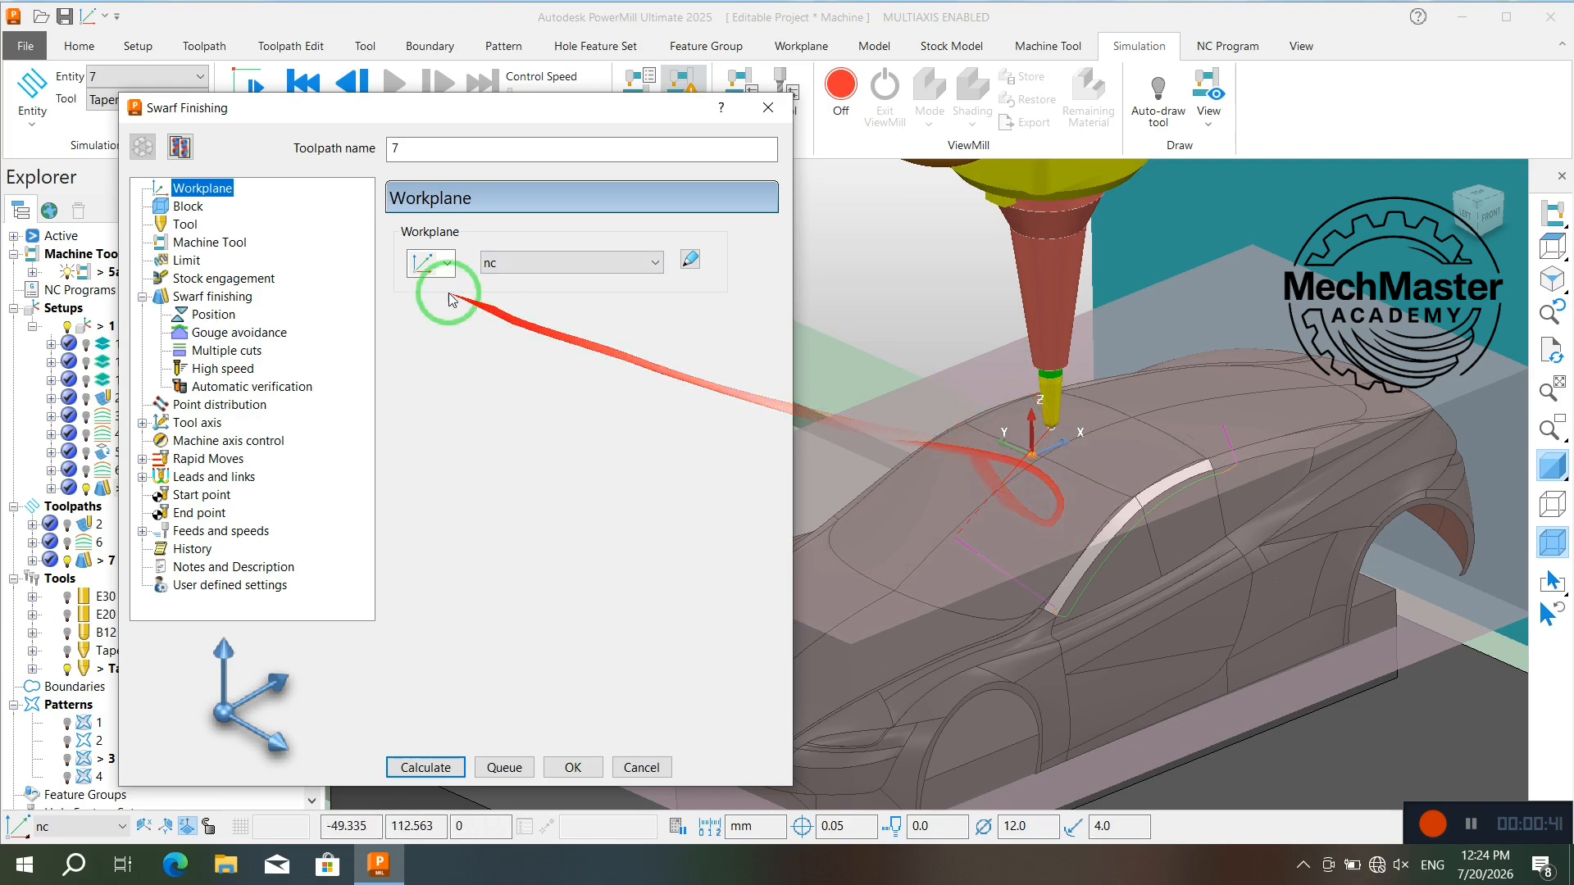
{"action": "left_click", "coordinate": [194, 207]}
{"action": "left_click", "coordinate": [183, 227]}
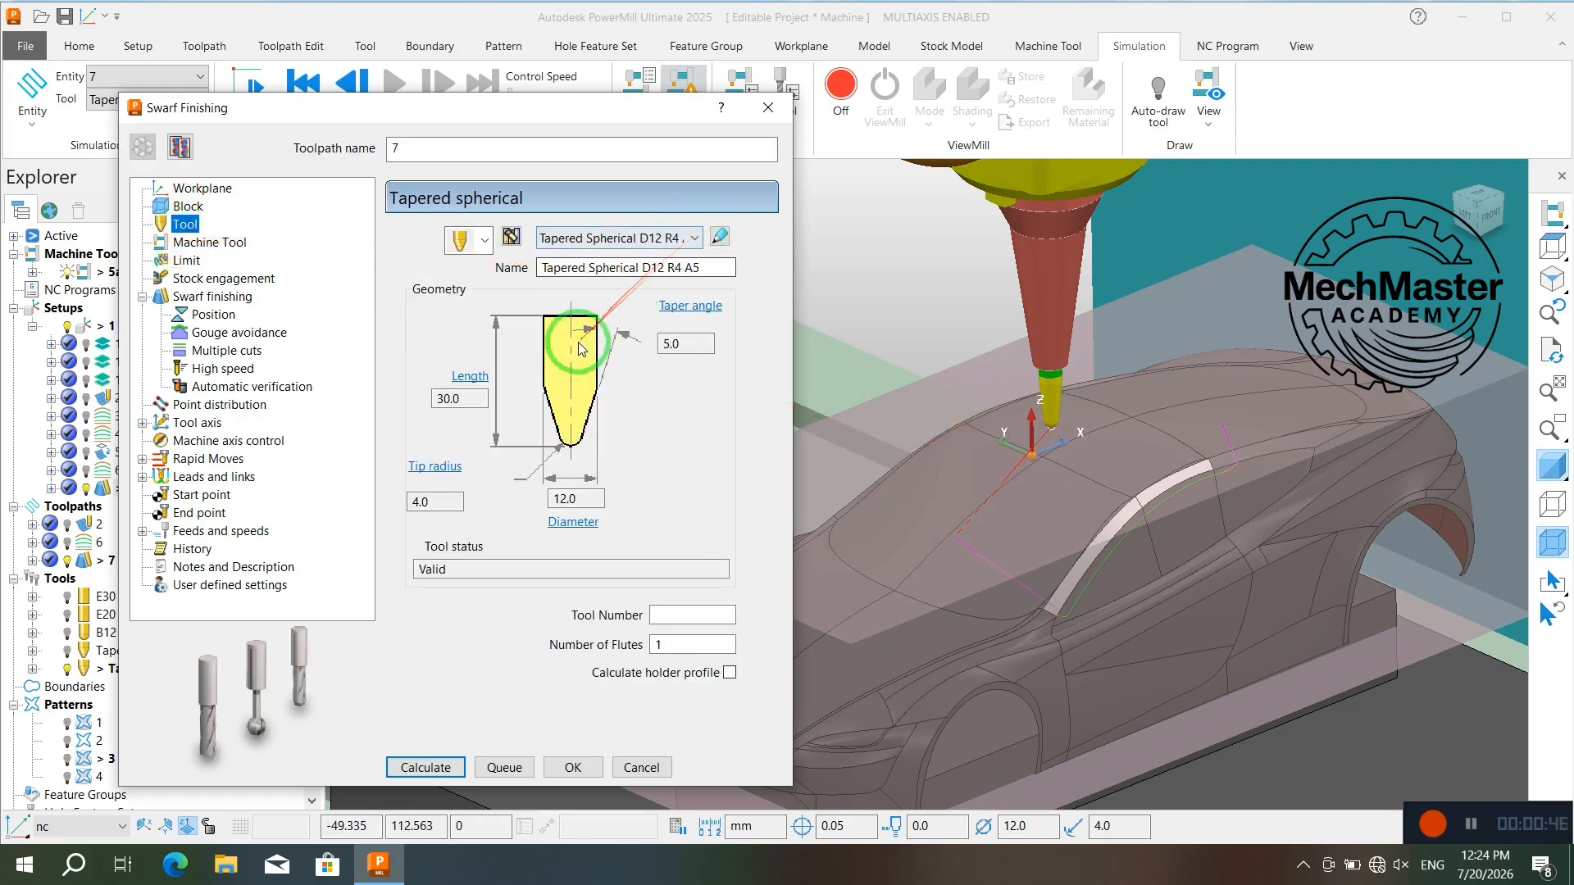
Inspect the tip, shank and holder dimensions of the Tapered Spherical D12 R4 A5 tool.
{"action": "left_click", "coordinate": [723, 238]}
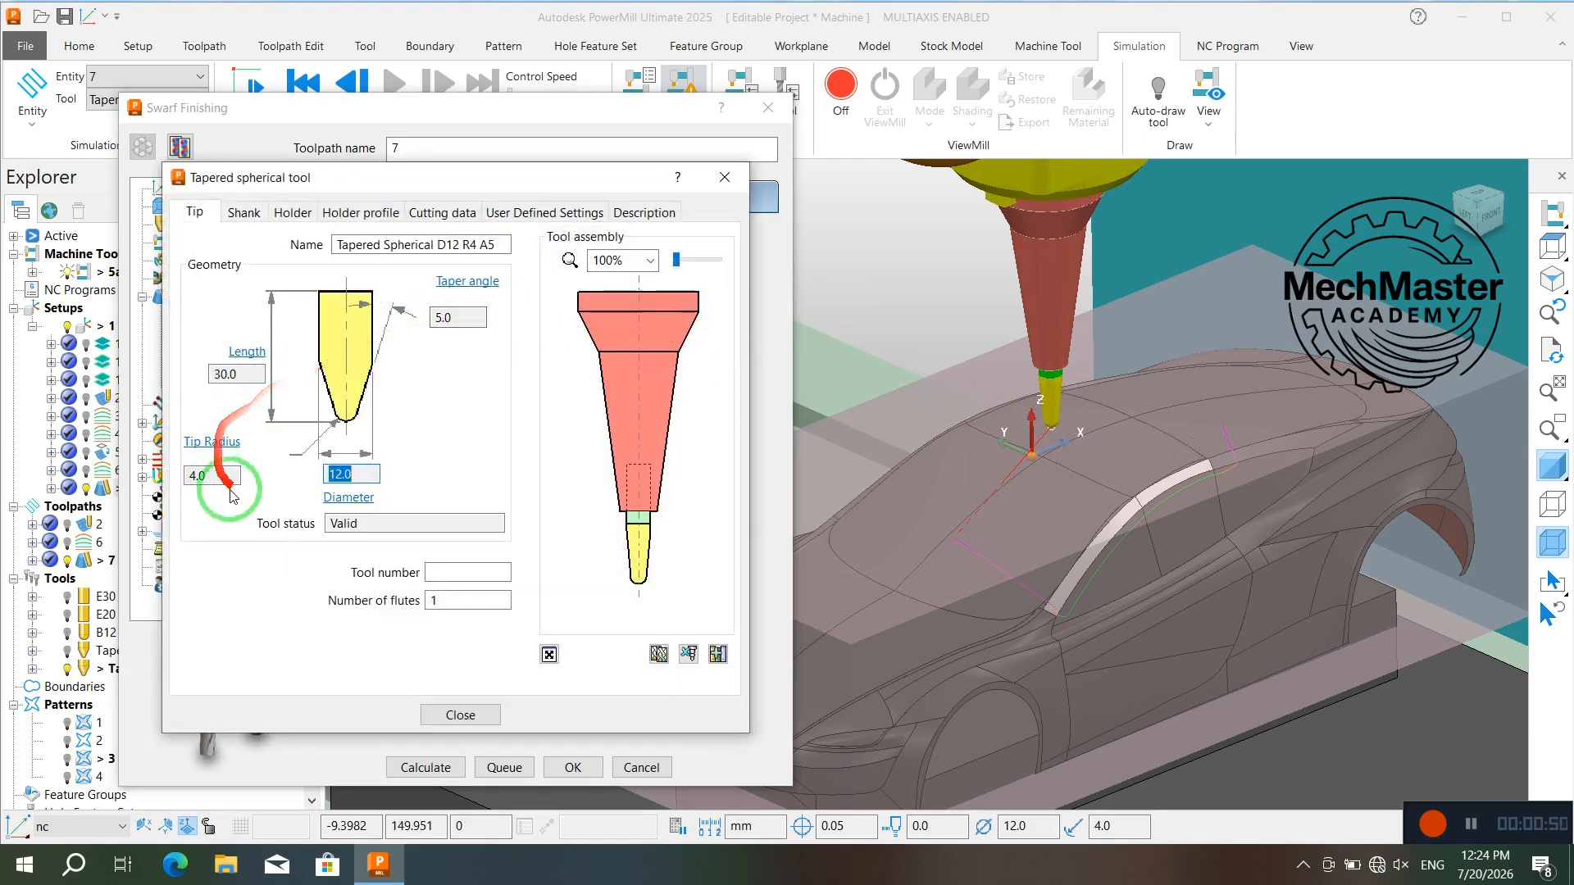
{"action": "left_click", "coordinate": [242, 215]}
{"action": "left_click", "coordinate": [280, 407]}
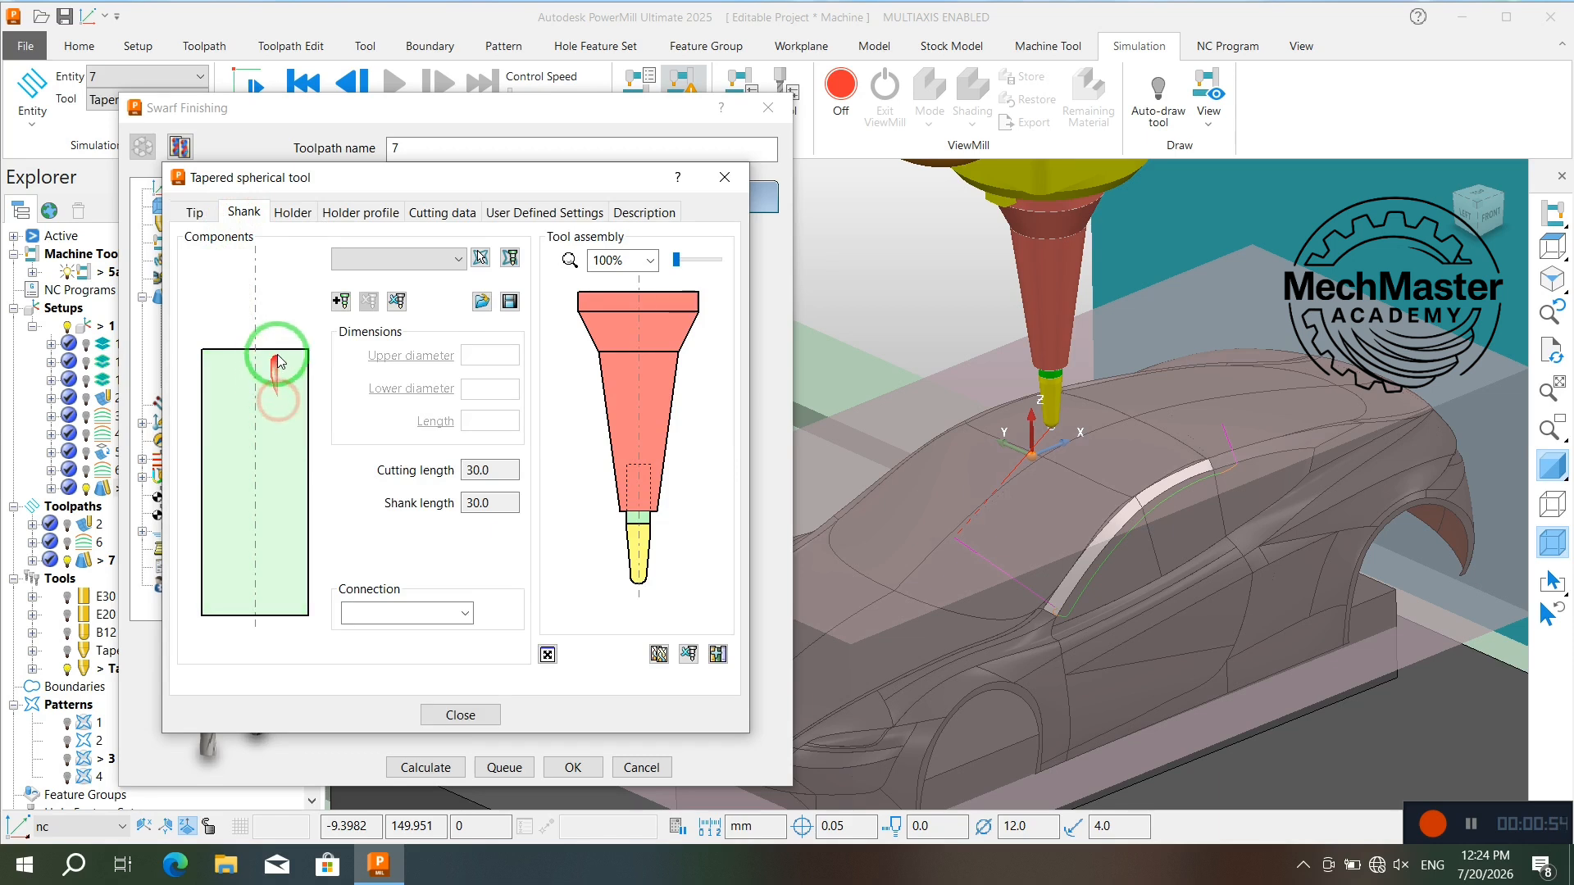
{"action": "left_click", "coordinate": [301, 215]}
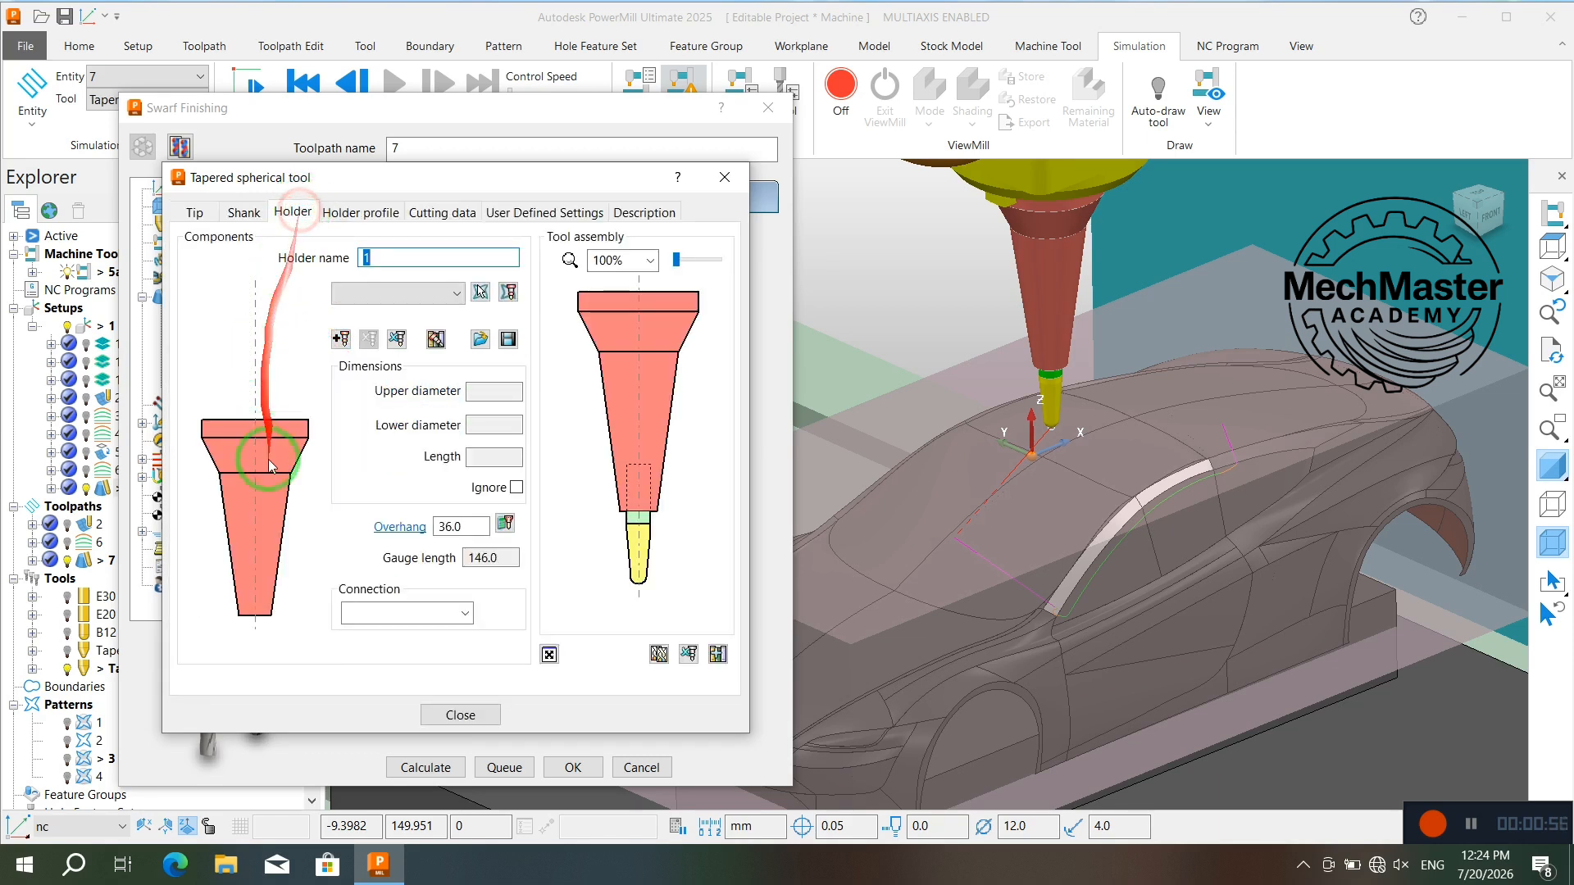
{"action": "left_click", "coordinate": [259, 513]}
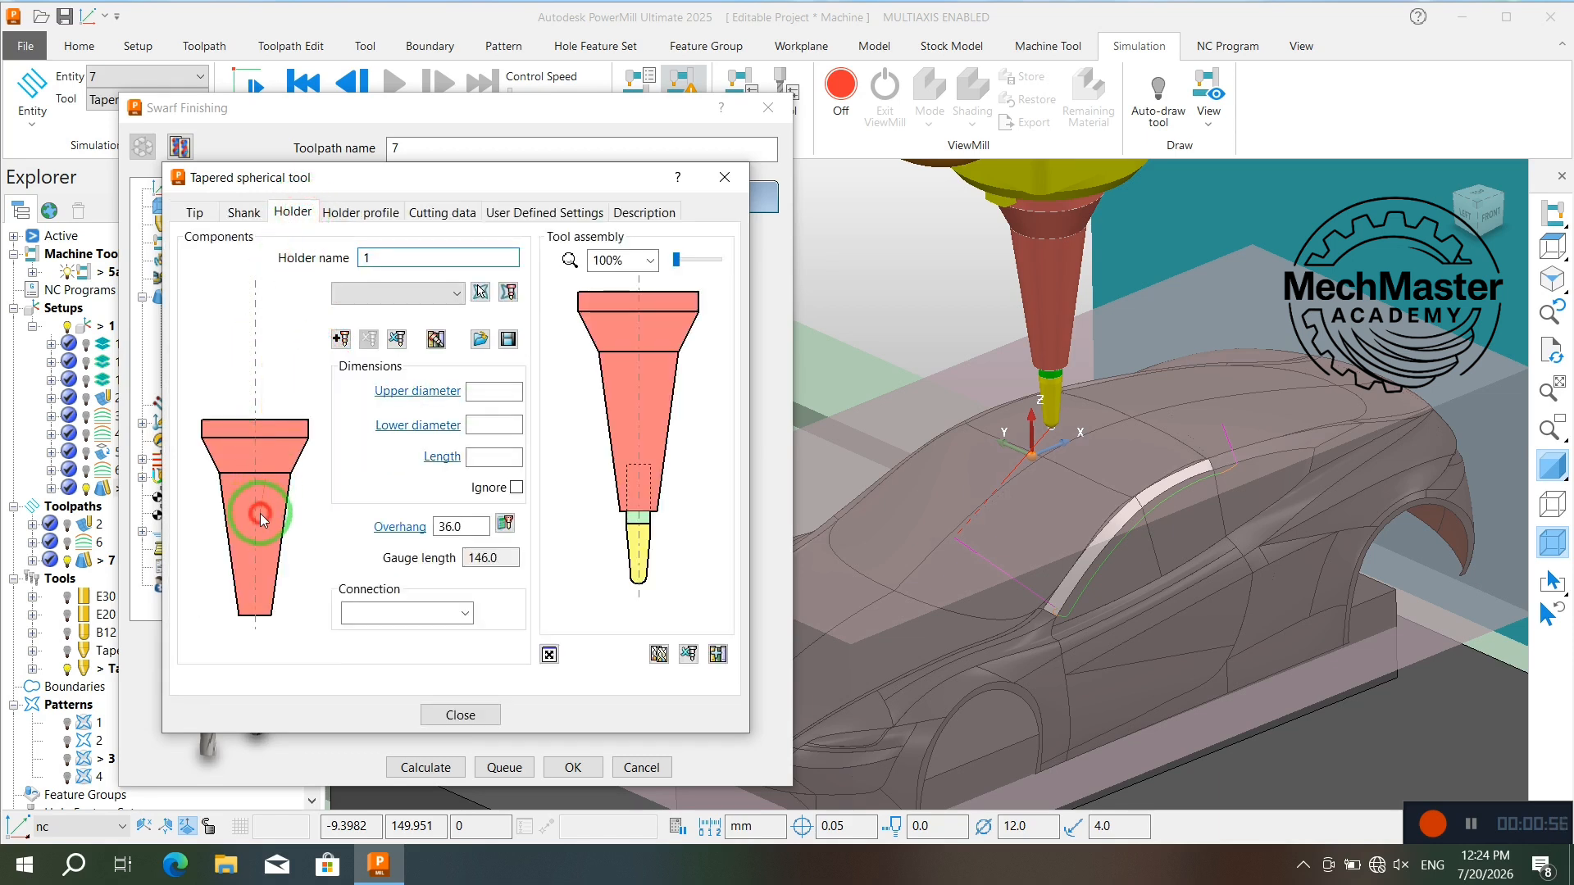
{"action": "left_click", "coordinate": [299, 454]}
{"action": "left_click", "coordinate": [296, 428]}
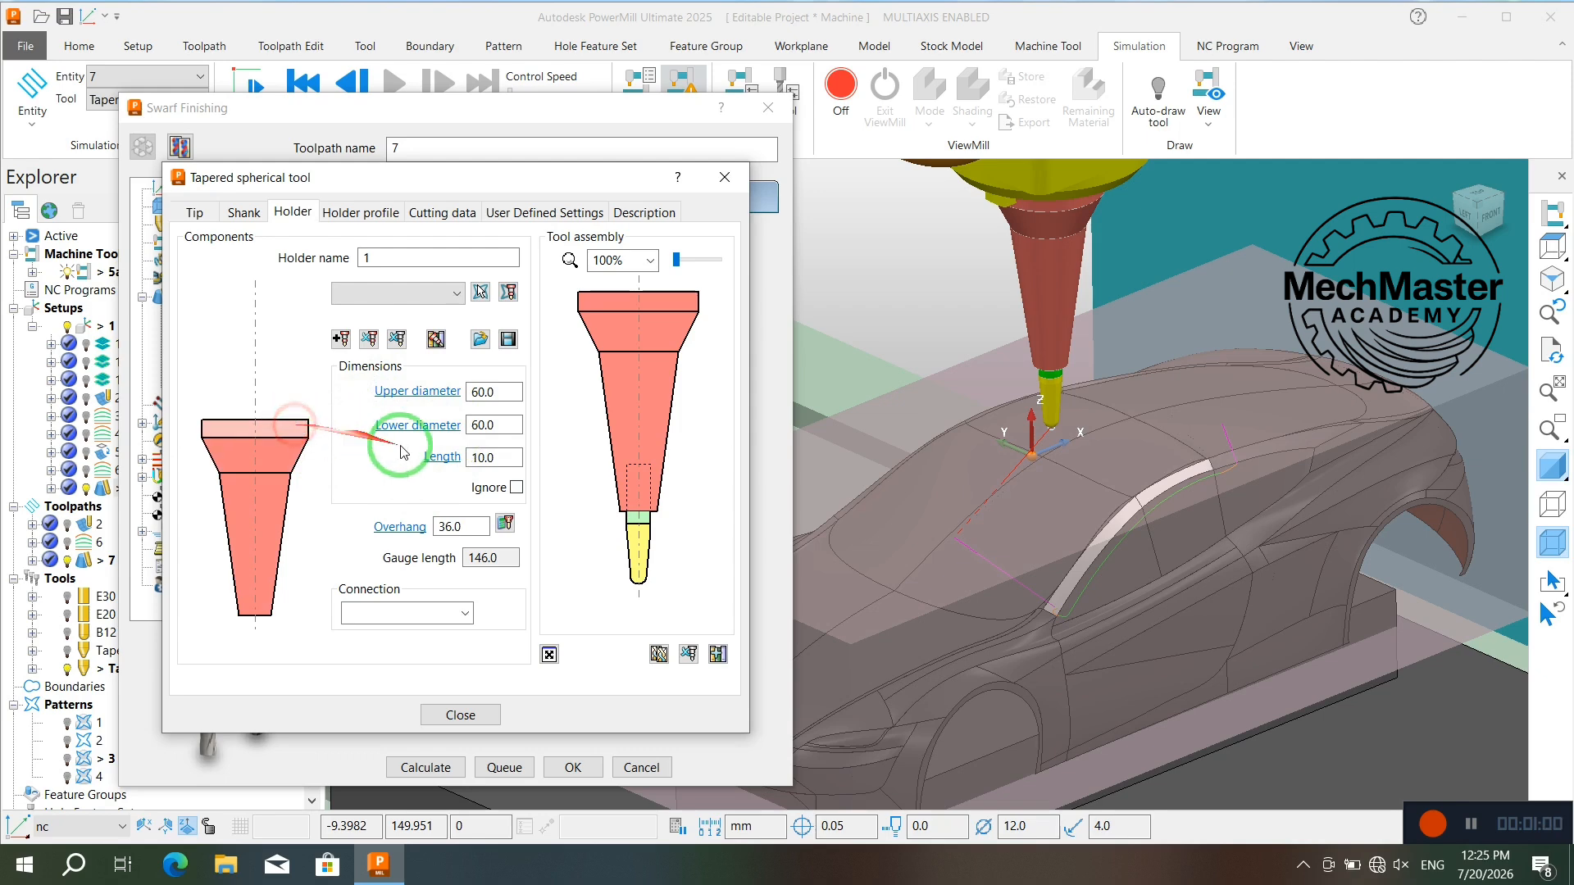
{"action": "left_click", "coordinate": [433, 713]}
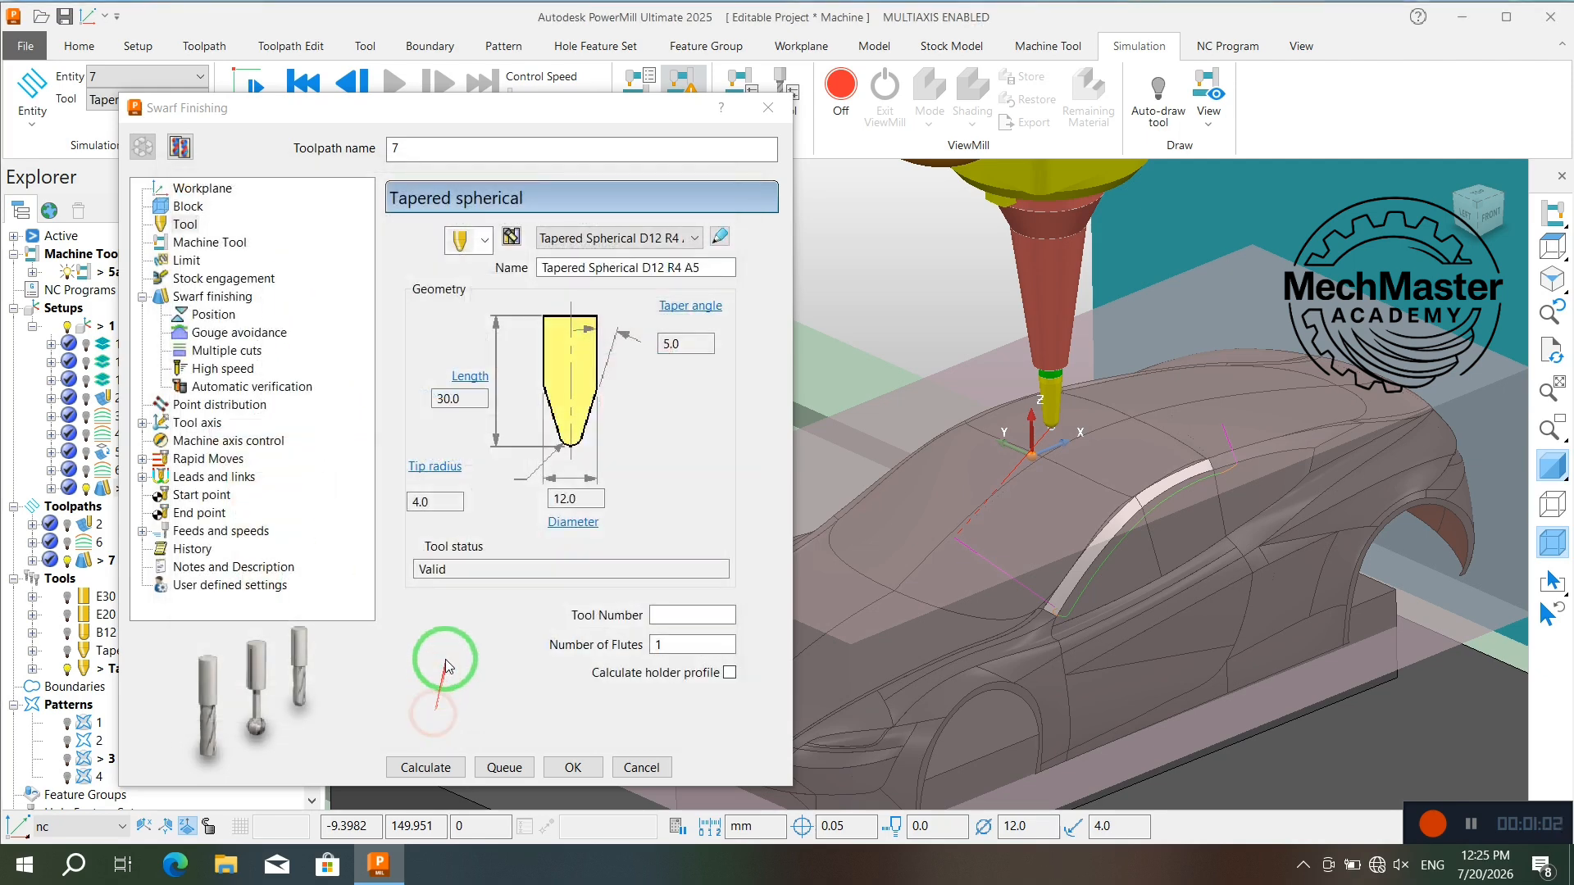
Use 5axis_head-head as the toolpath's machine tool with ML as the model location.
{"action": "left_click", "coordinate": [191, 248]}
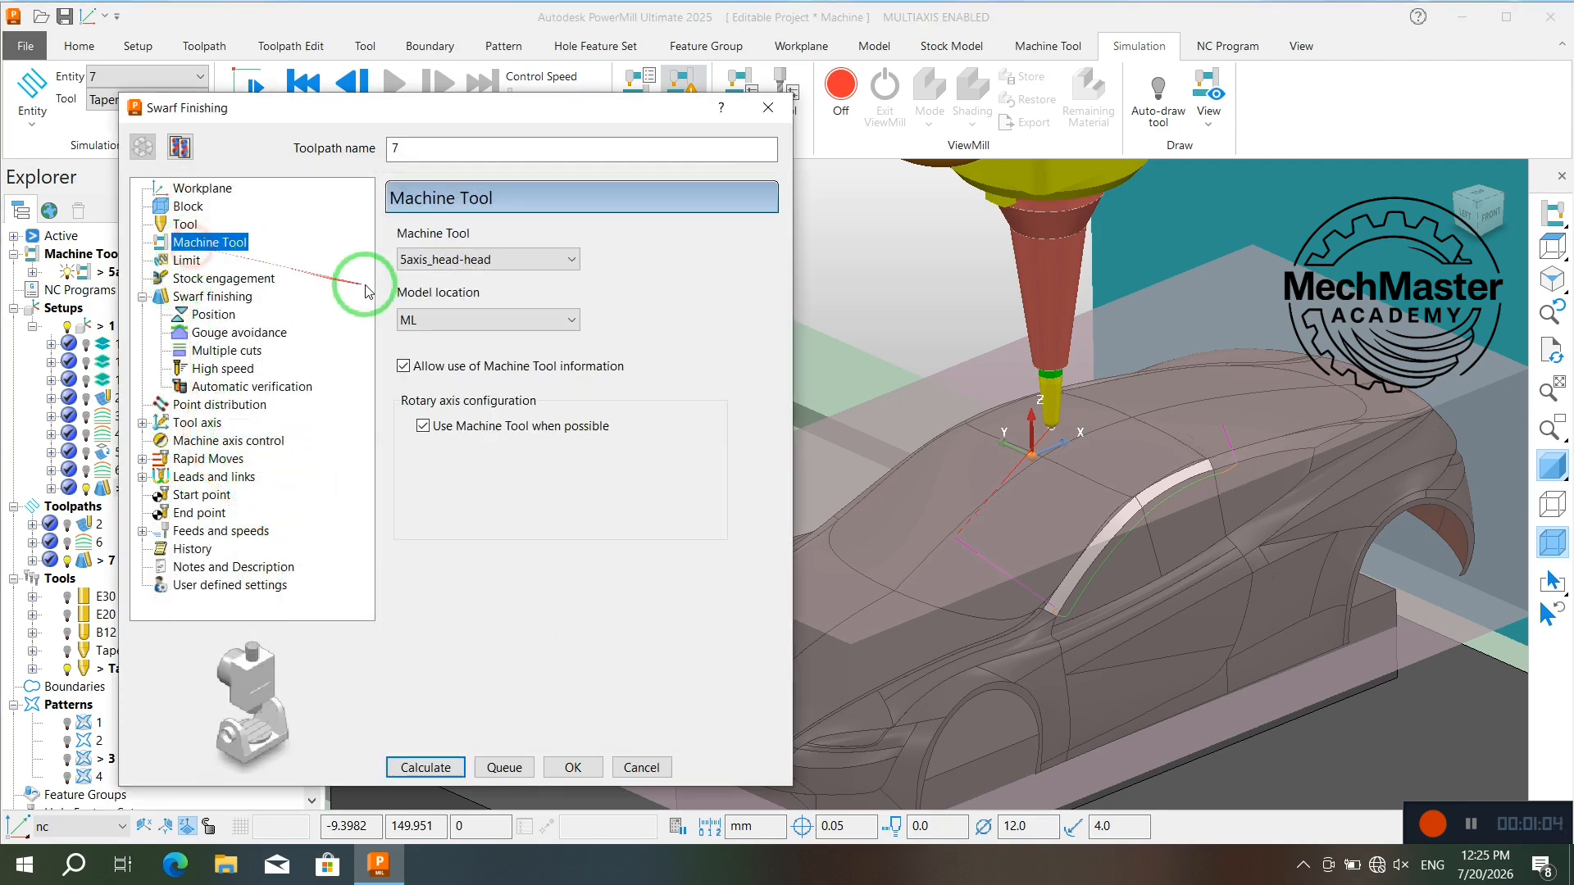
{"action": "left_click", "coordinate": [488, 259]}
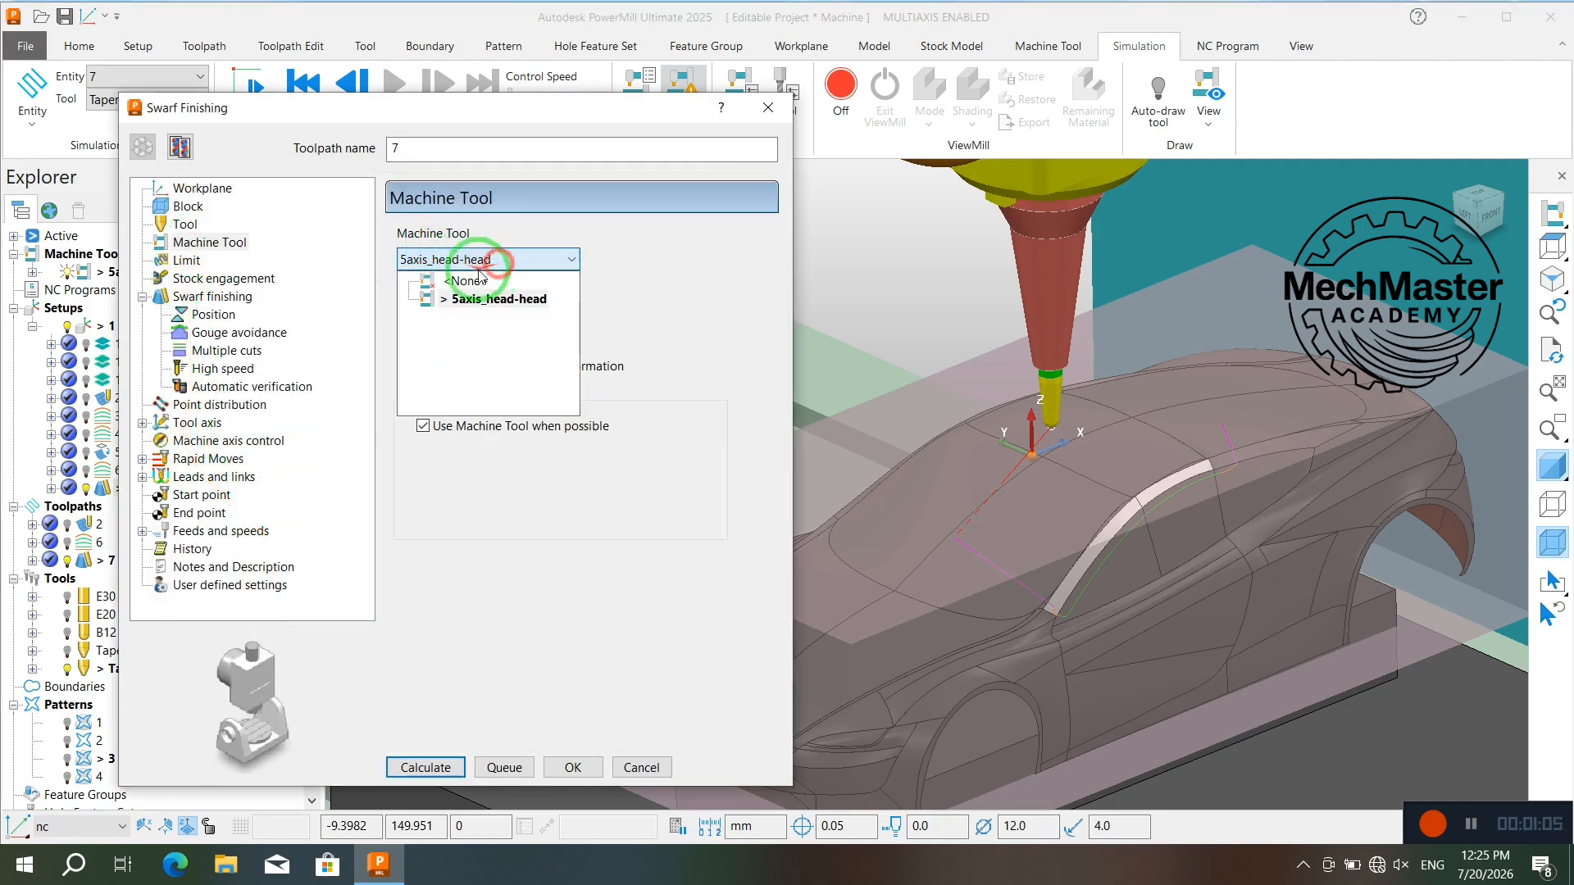
{"action": "left_click", "coordinate": [533, 300]}
{"action": "scroll", "coordinate": [1053, 396], "scroll_direction": "up", "scroll_amount": 5}
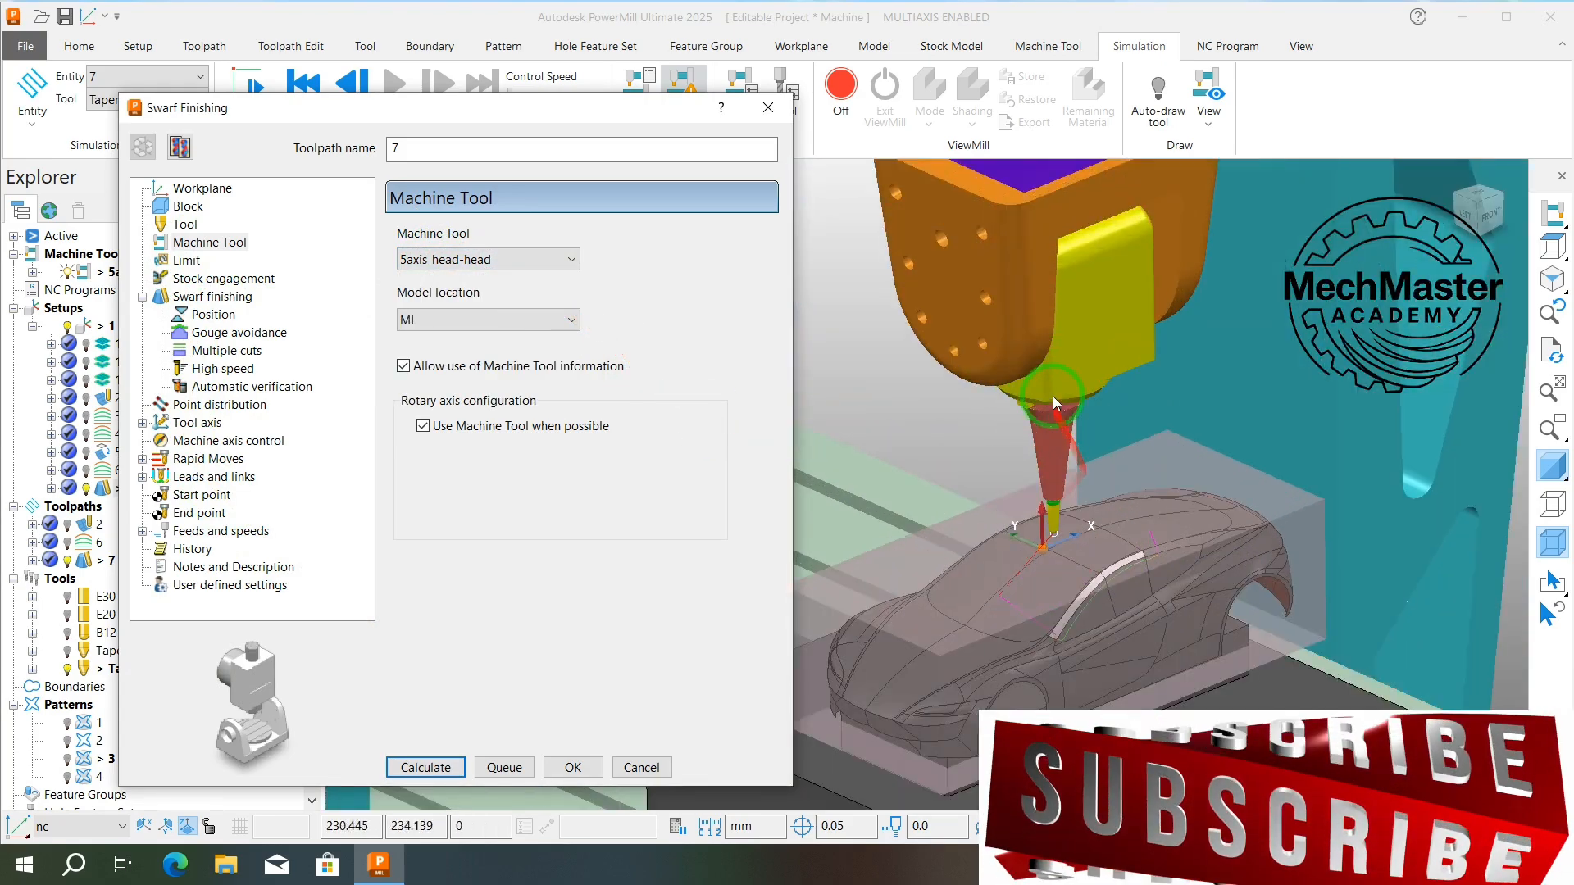
{"action": "scroll", "coordinate": [1052, 396], "scroll_direction": "up", "scroll_amount": 2}
{"action": "left_click", "coordinate": [533, 320]}
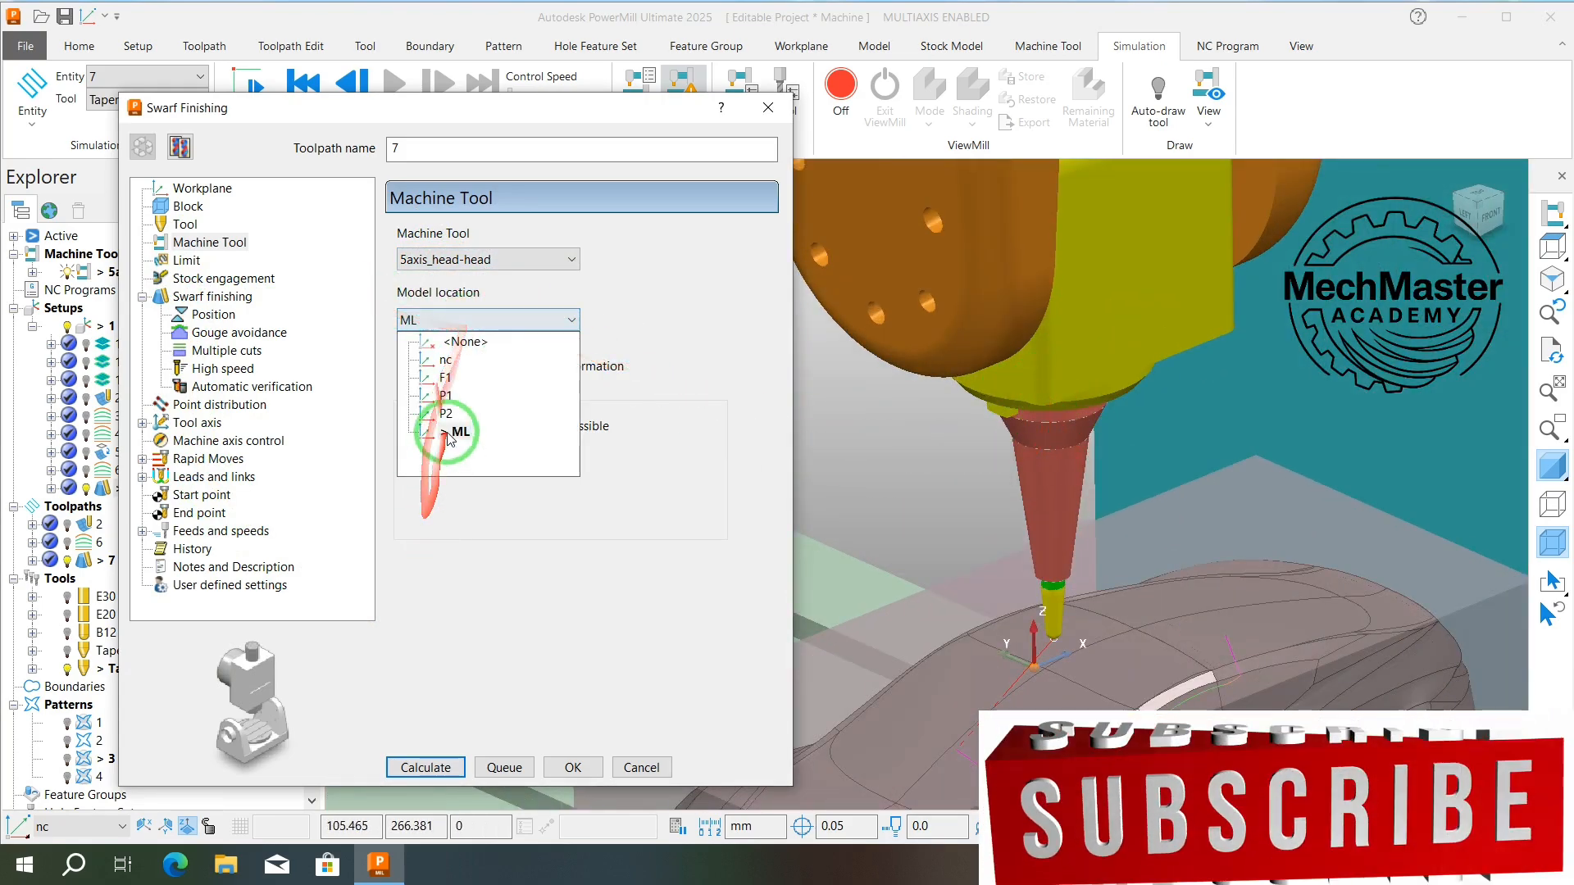
{"action": "scroll", "coordinate": [1021, 479], "scroll_direction": "down", "scroll_amount": 6}
{"action": "left_click", "coordinate": [1320, 533]}
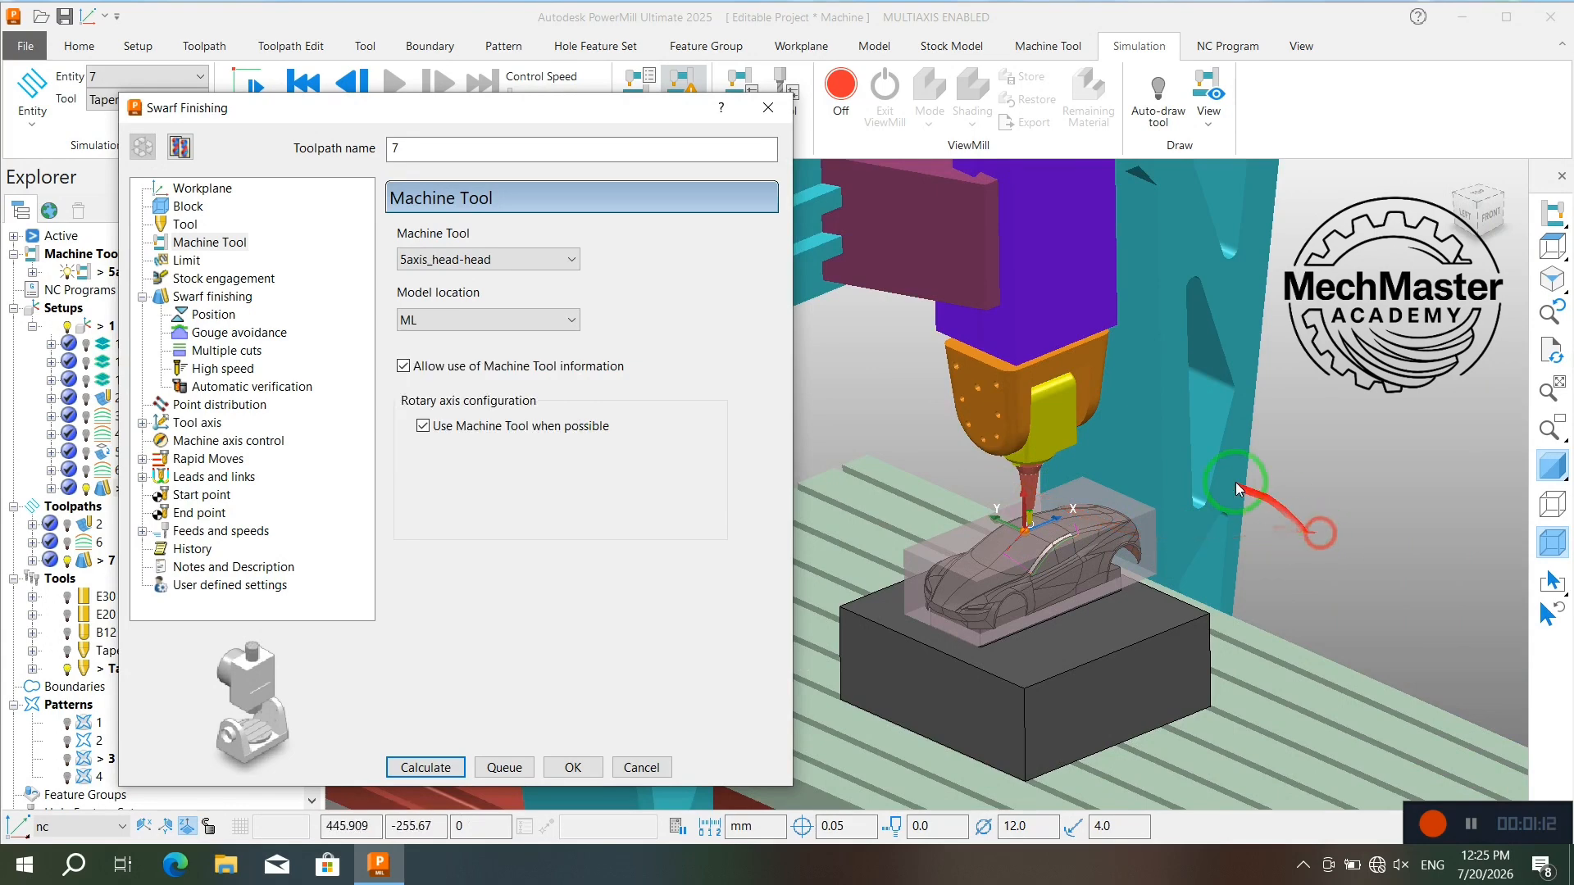
Hide the machine temporarily to examine the ML workplane under the fixture block, and show the machine again.
{"action": "middle_click_drag", "start_coordinate": [1001, 509], "coordinate": [984, 329]}
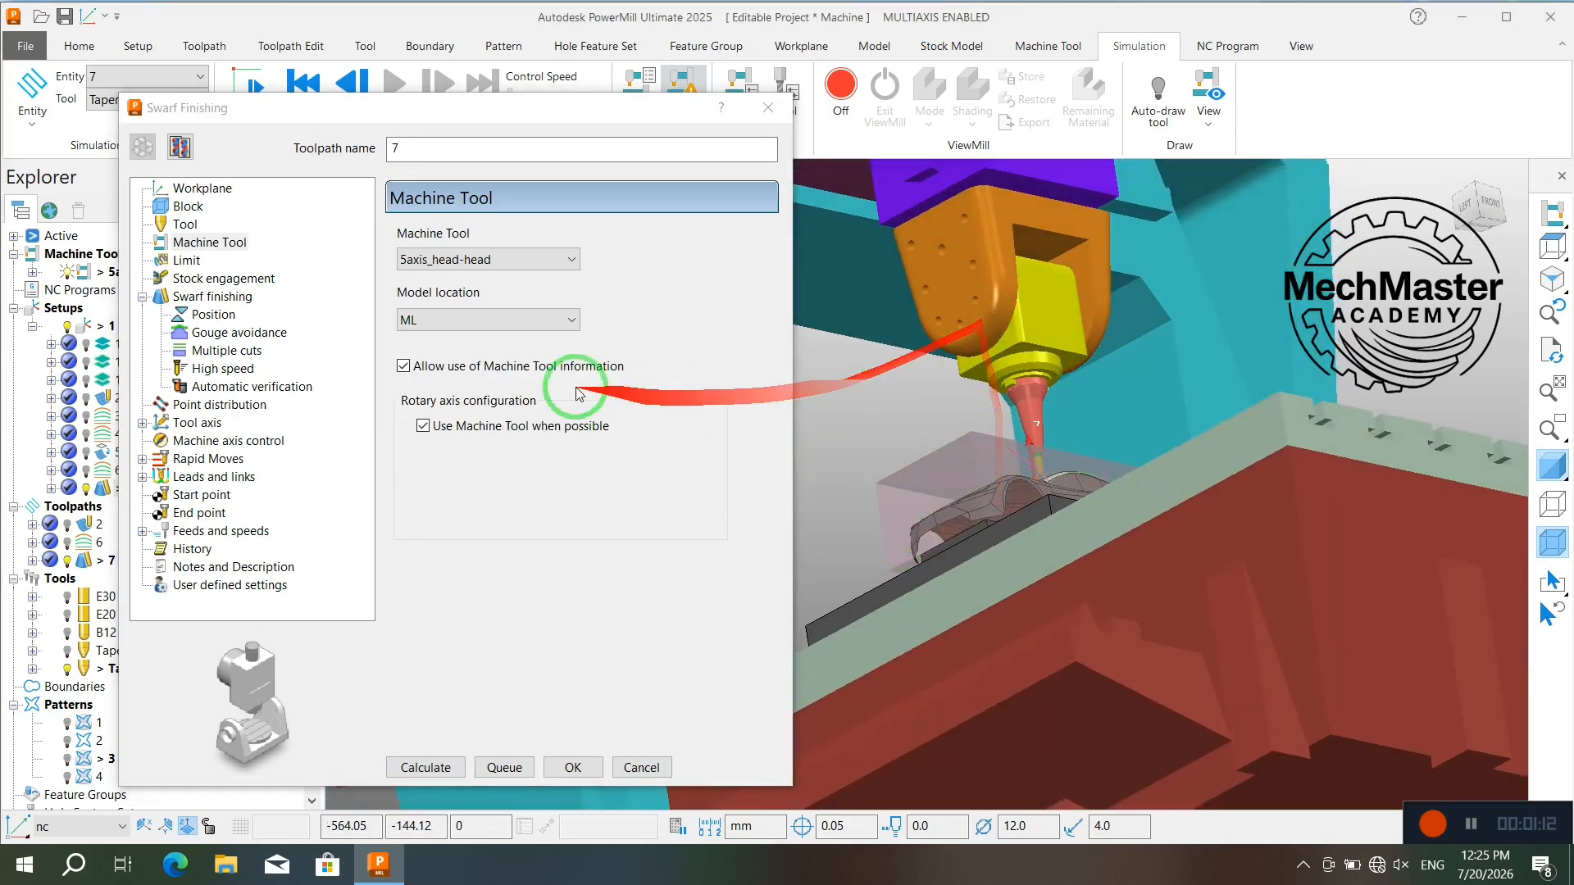
{"action": "left_click", "coordinate": [67, 272]}
{"action": "scroll", "coordinate": [1079, 682], "scroll_direction": "up", "scroll_amount": 5}
{"action": "scroll", "coordinate": [43, 693], "scroll_direction": "down", "scroll_amount": 3}
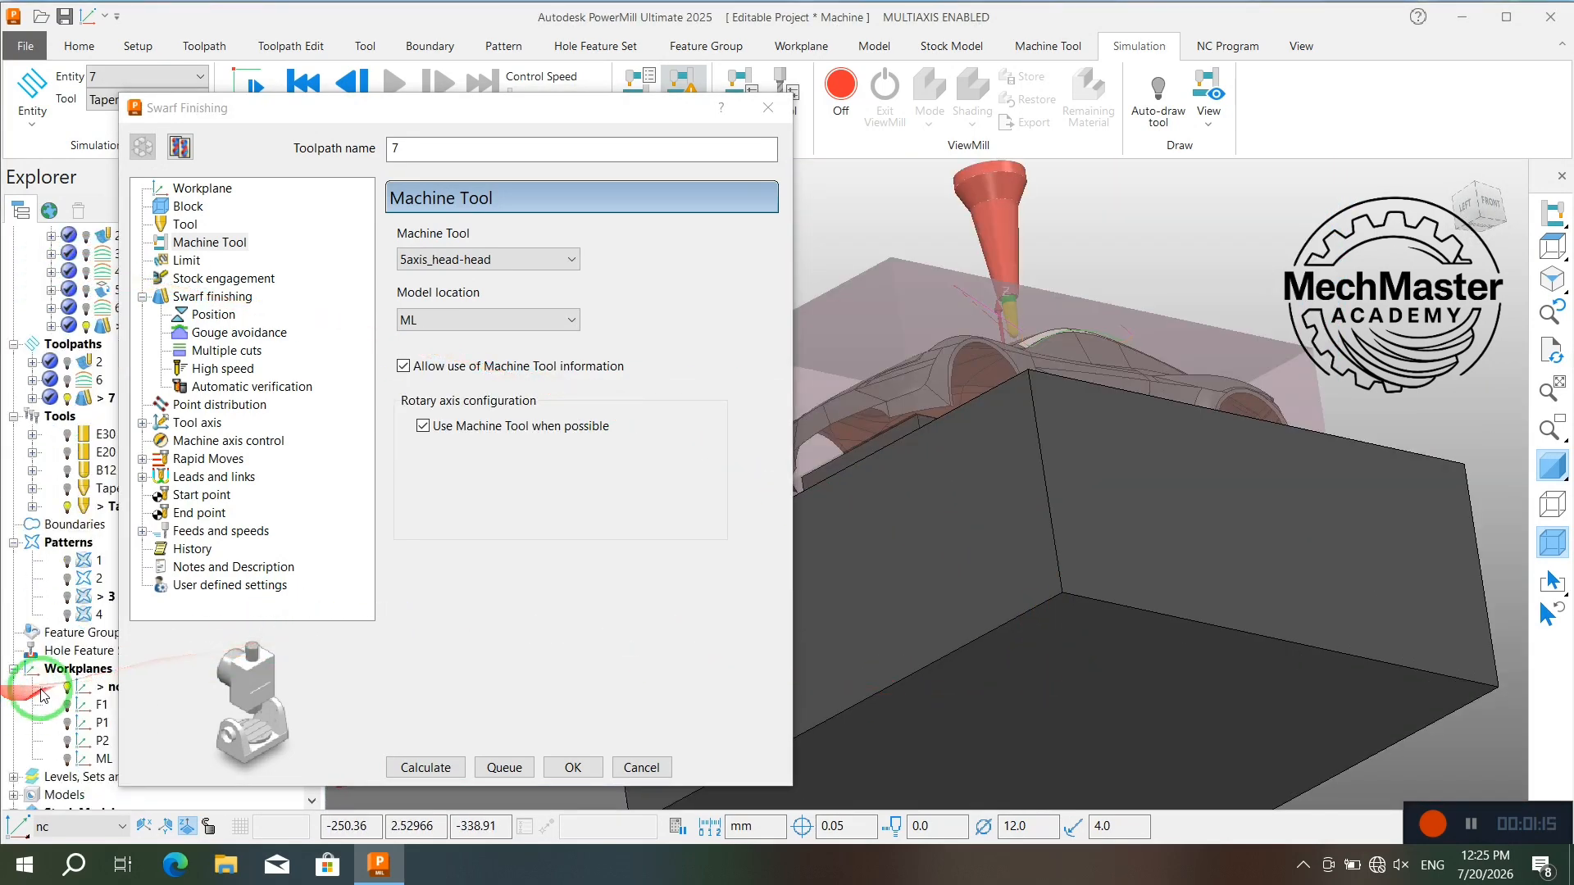
{"action": "scroll", "coordinate": [43, 694], "scroll_direction": "down", "scroll_amount": 2}
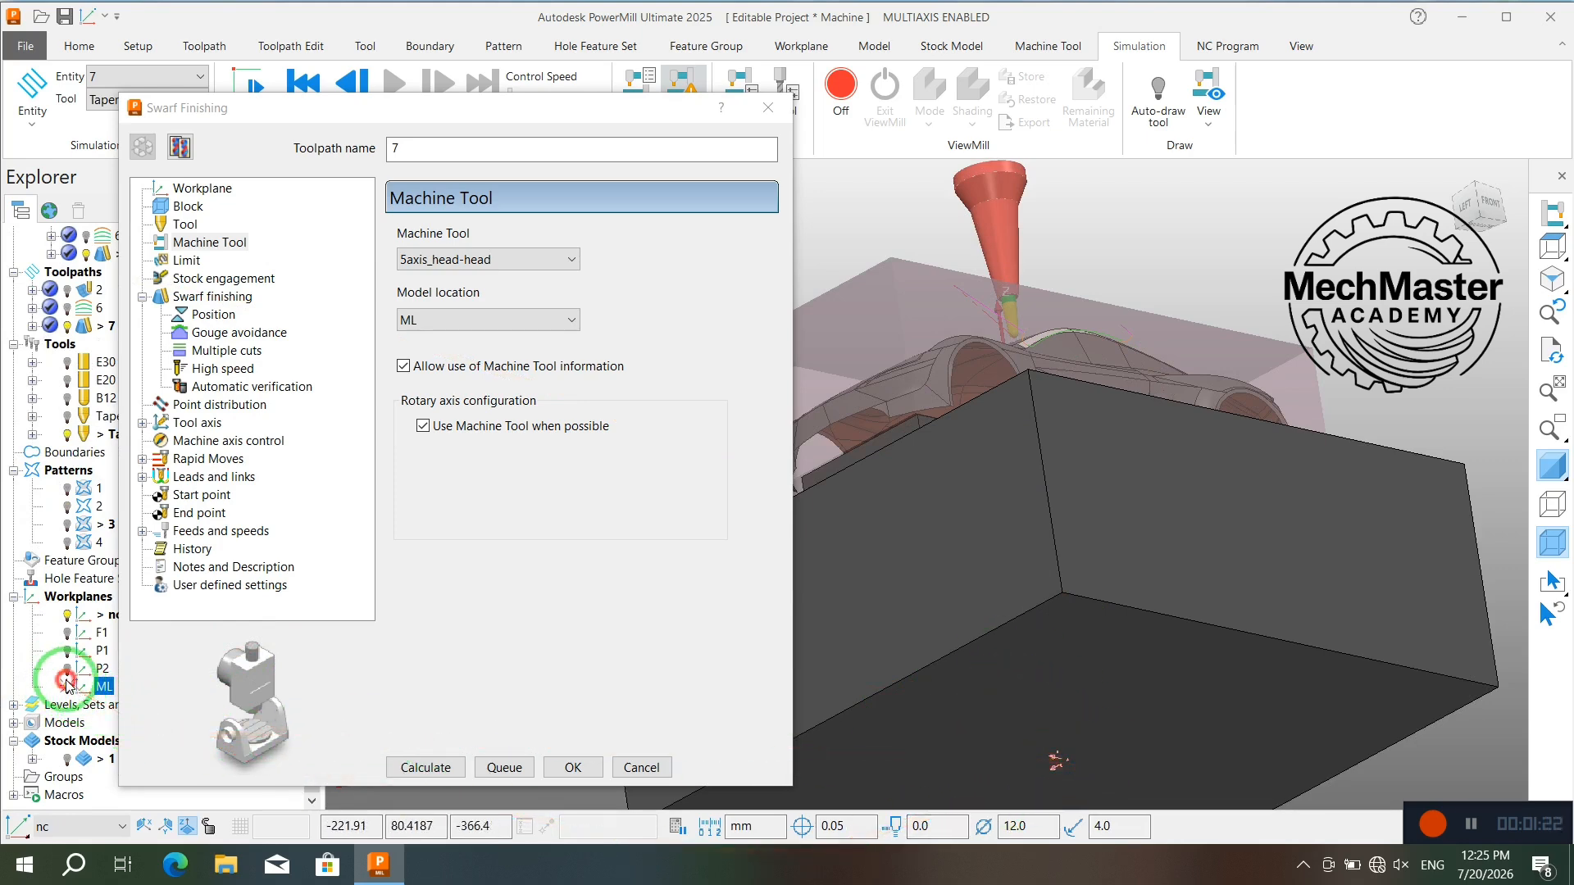
{"action": "scroll", "coordinate": [1008, 517], "scroll_direction": "down", "scroll_amount": 5}
{"action": "middle_click_drag", "start_coordinate": [1067, 454], "coordinate": [1049, 789]}
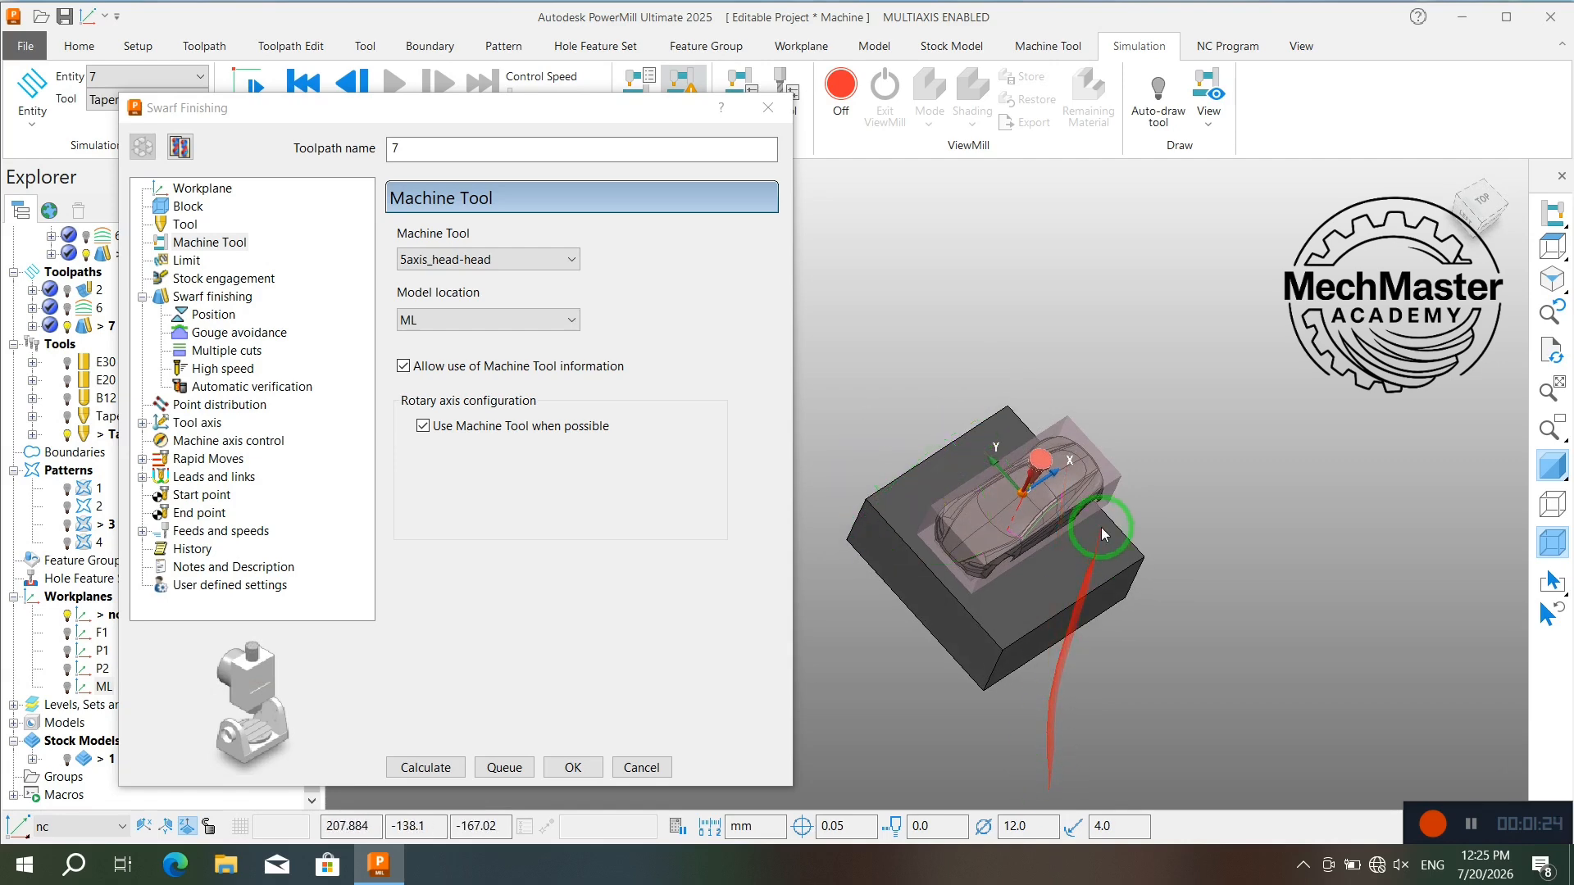
{"action": "scroll", "coordinate": [1050, 406], "scroll_direction": "up", "scroll_amount": 5}
{"action": "scroll", "coordinate": [84, 274], "scroll_direction": "up", "scroll_amount": 5}
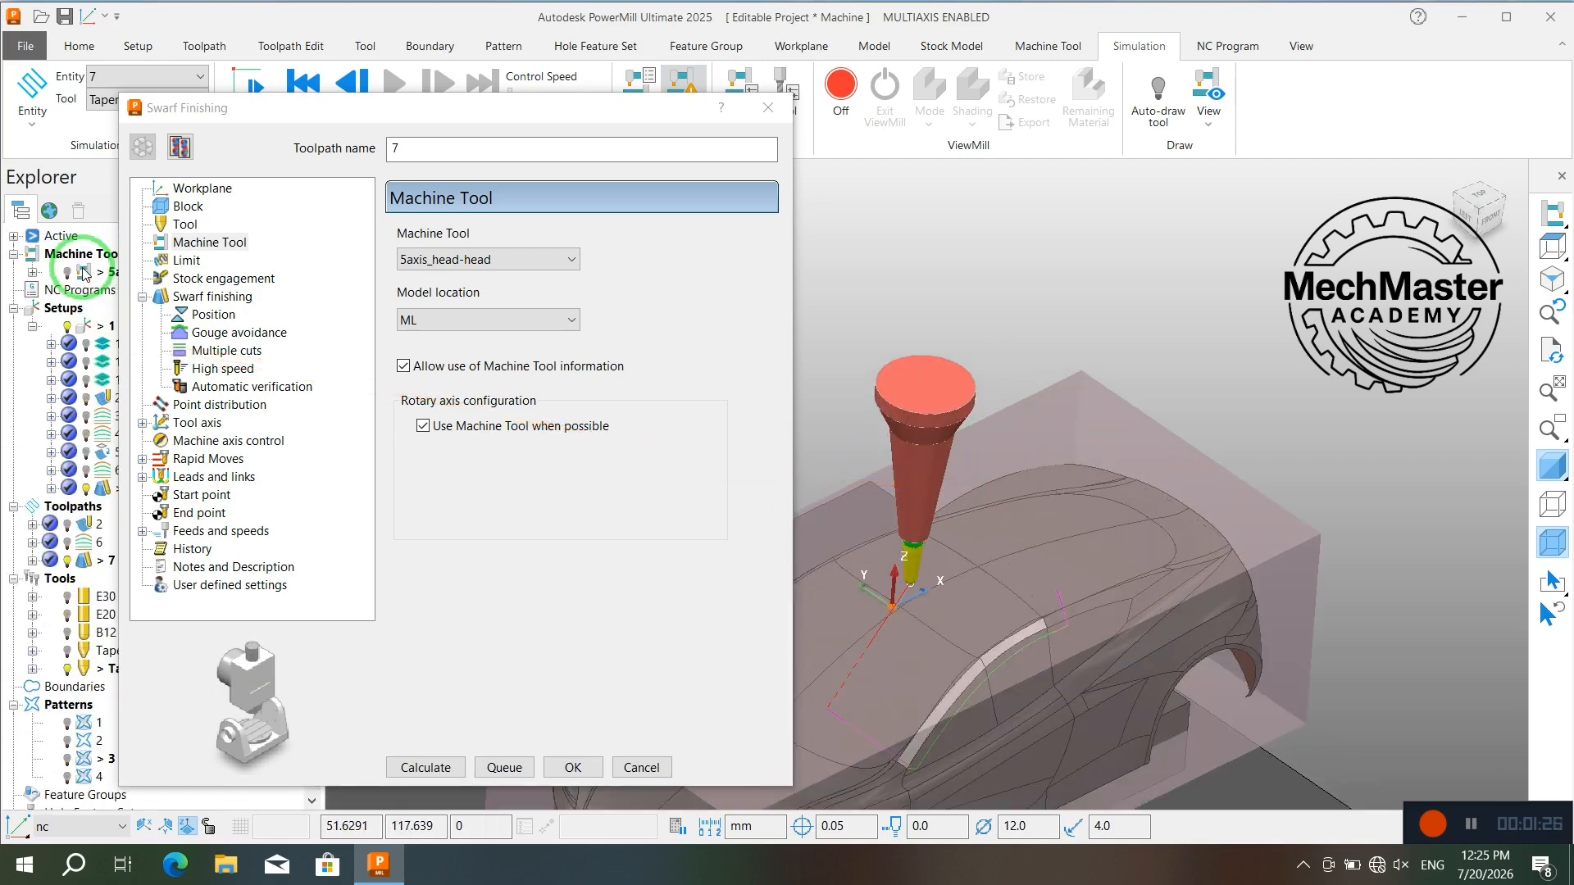
{"action": "left_click", "coordinate": [67, 272]}
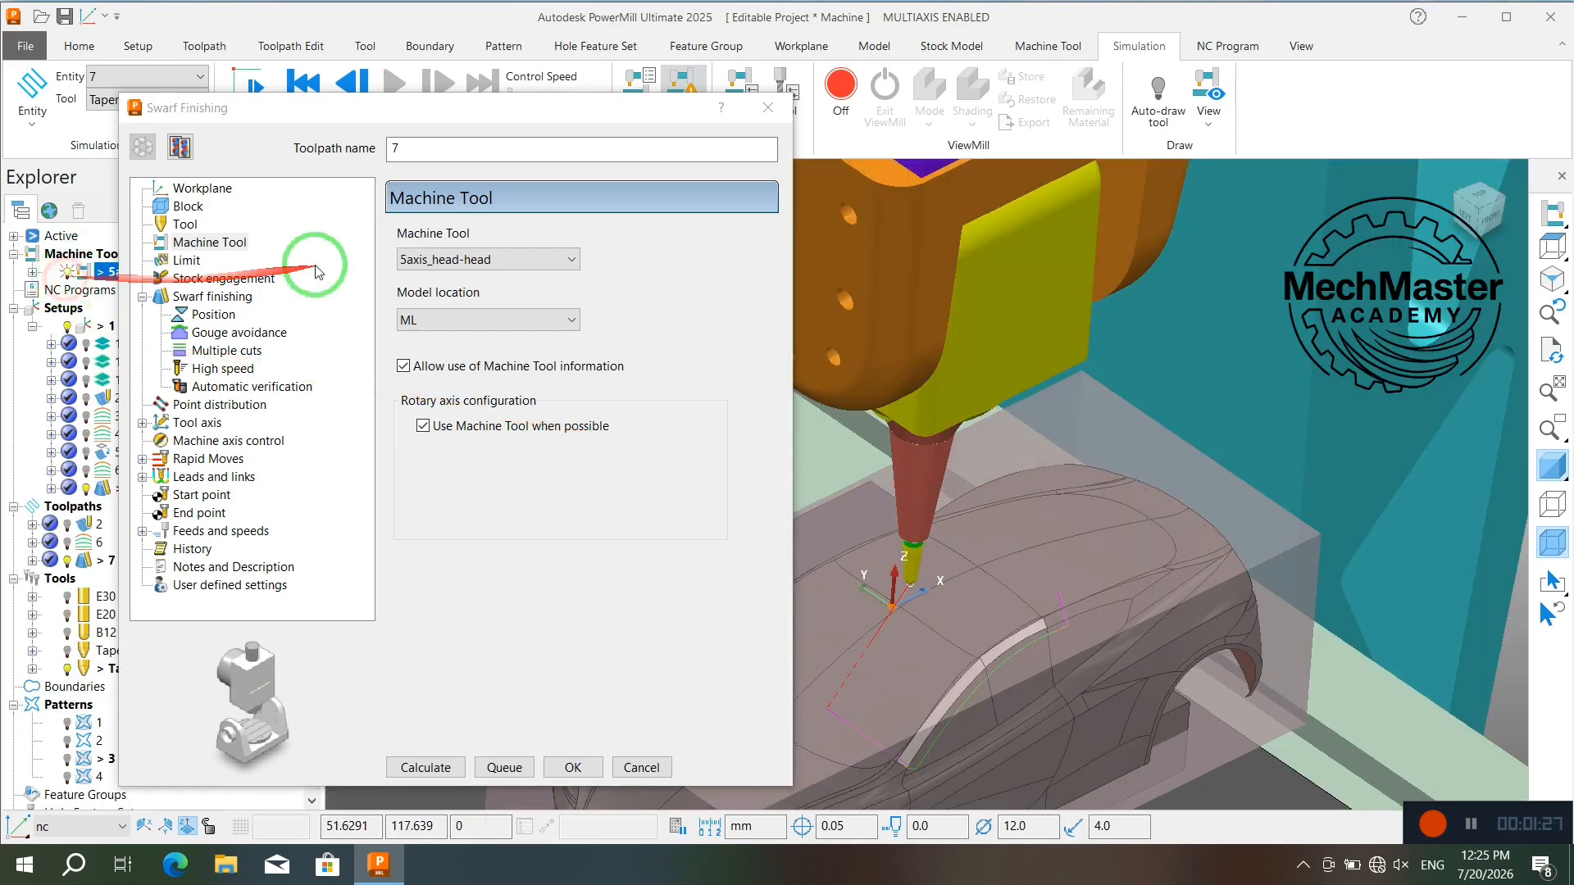
Check the option allowing use of machine tool information and review the toolpath's limit settings.
{"action": "left_click", "coordinate": [425, 371]}
{"action": "left_click", "coordinate": [426, 367]}
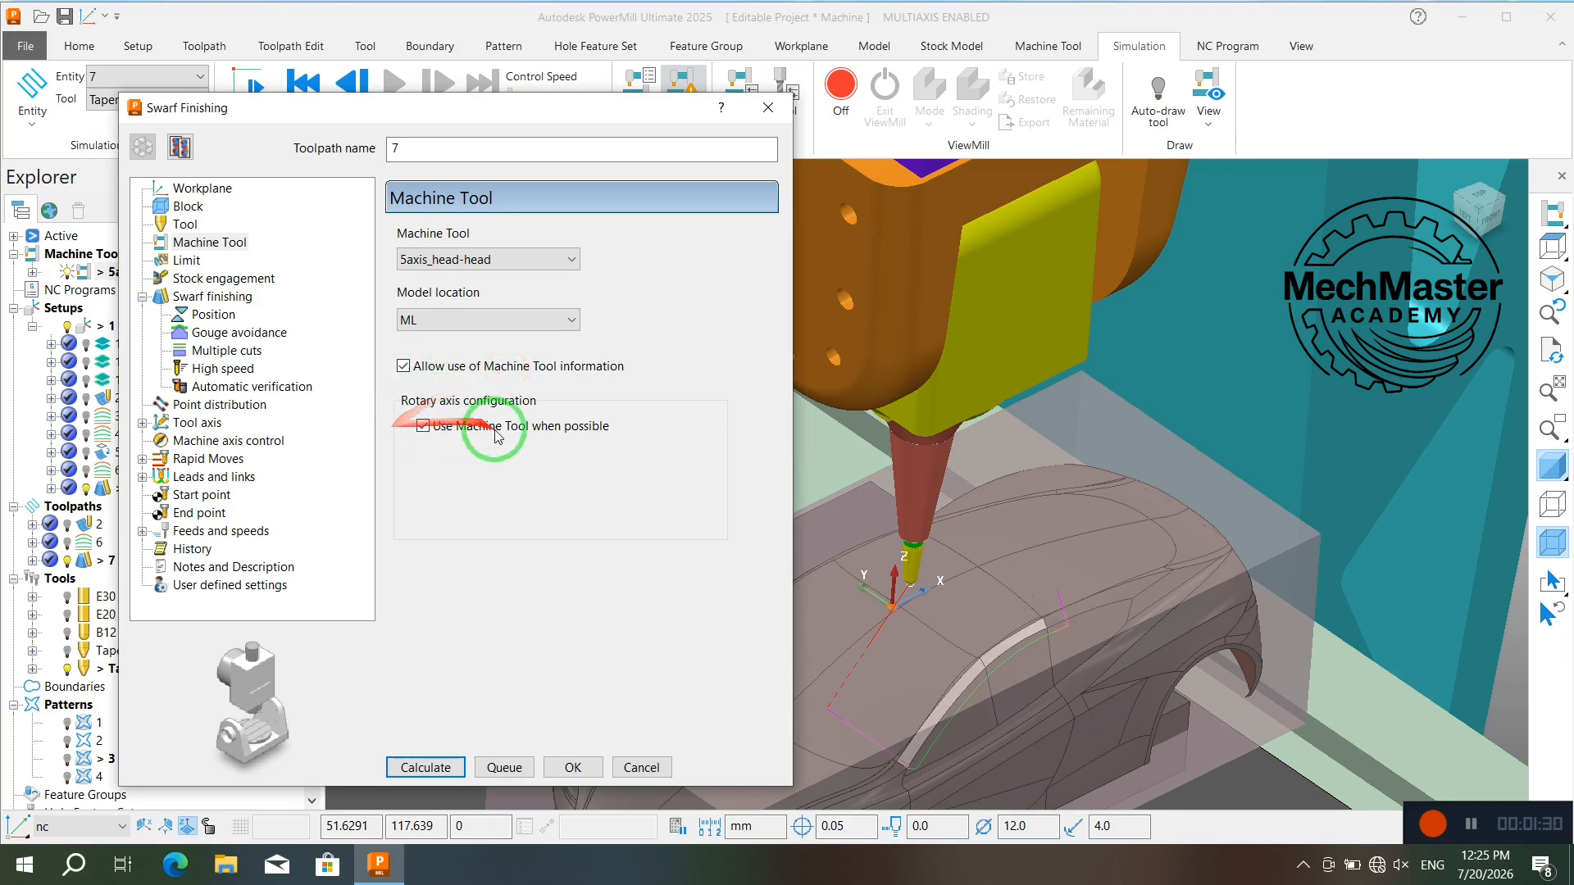
{"action": "left_click", "coordinate": [188, 260]}
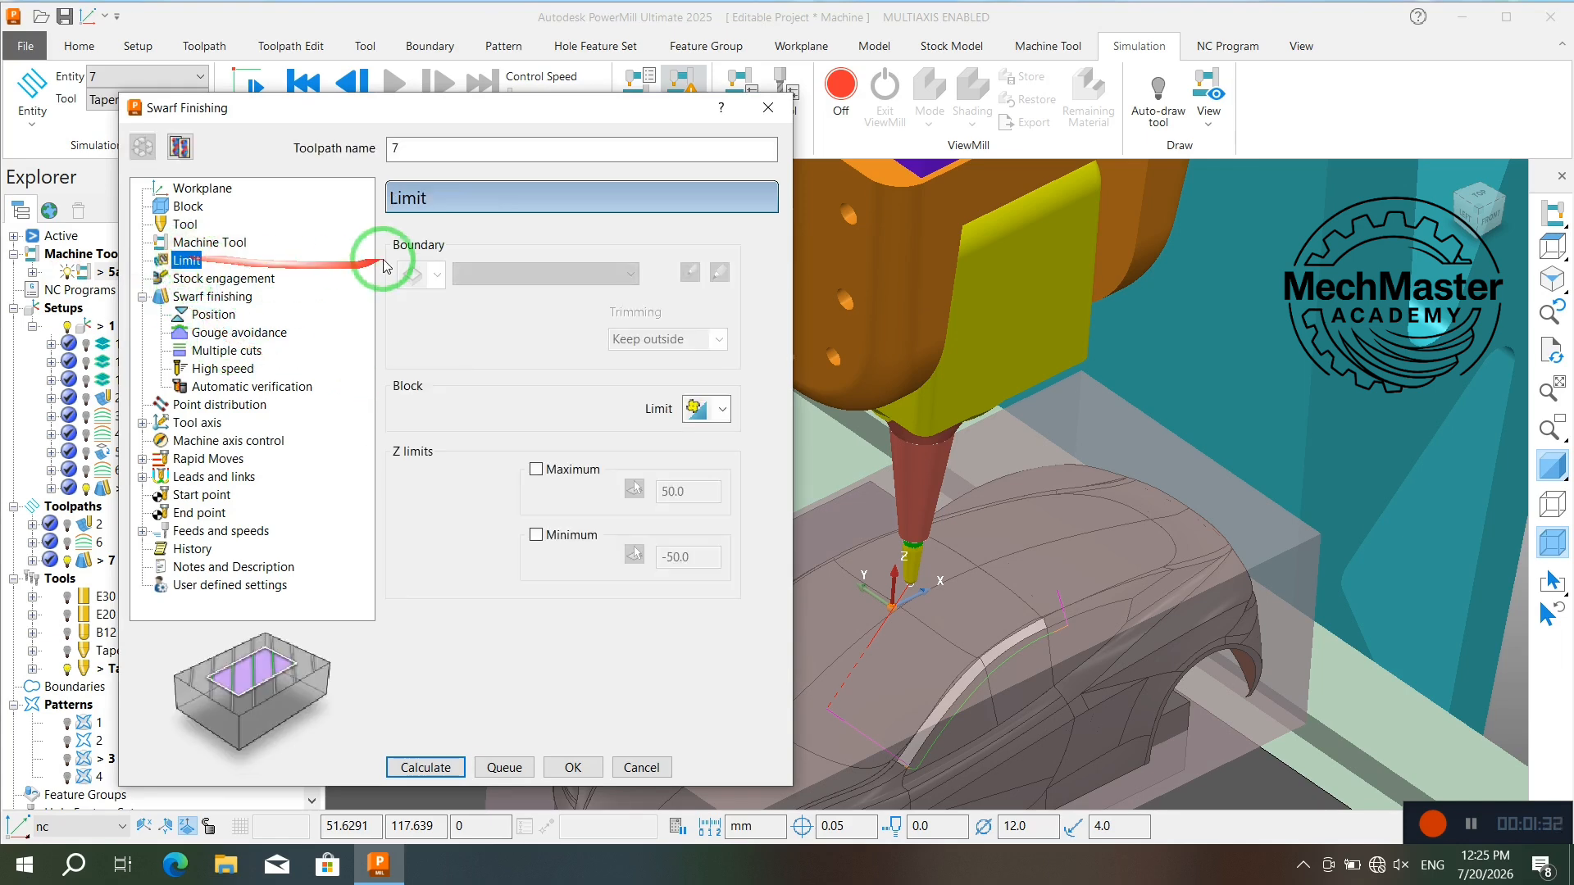
Set the swarf finishing surface side to Outside and the average axis alignment to Along z-axis.
{"action": "left_click", "coordinate": [219, 294]}
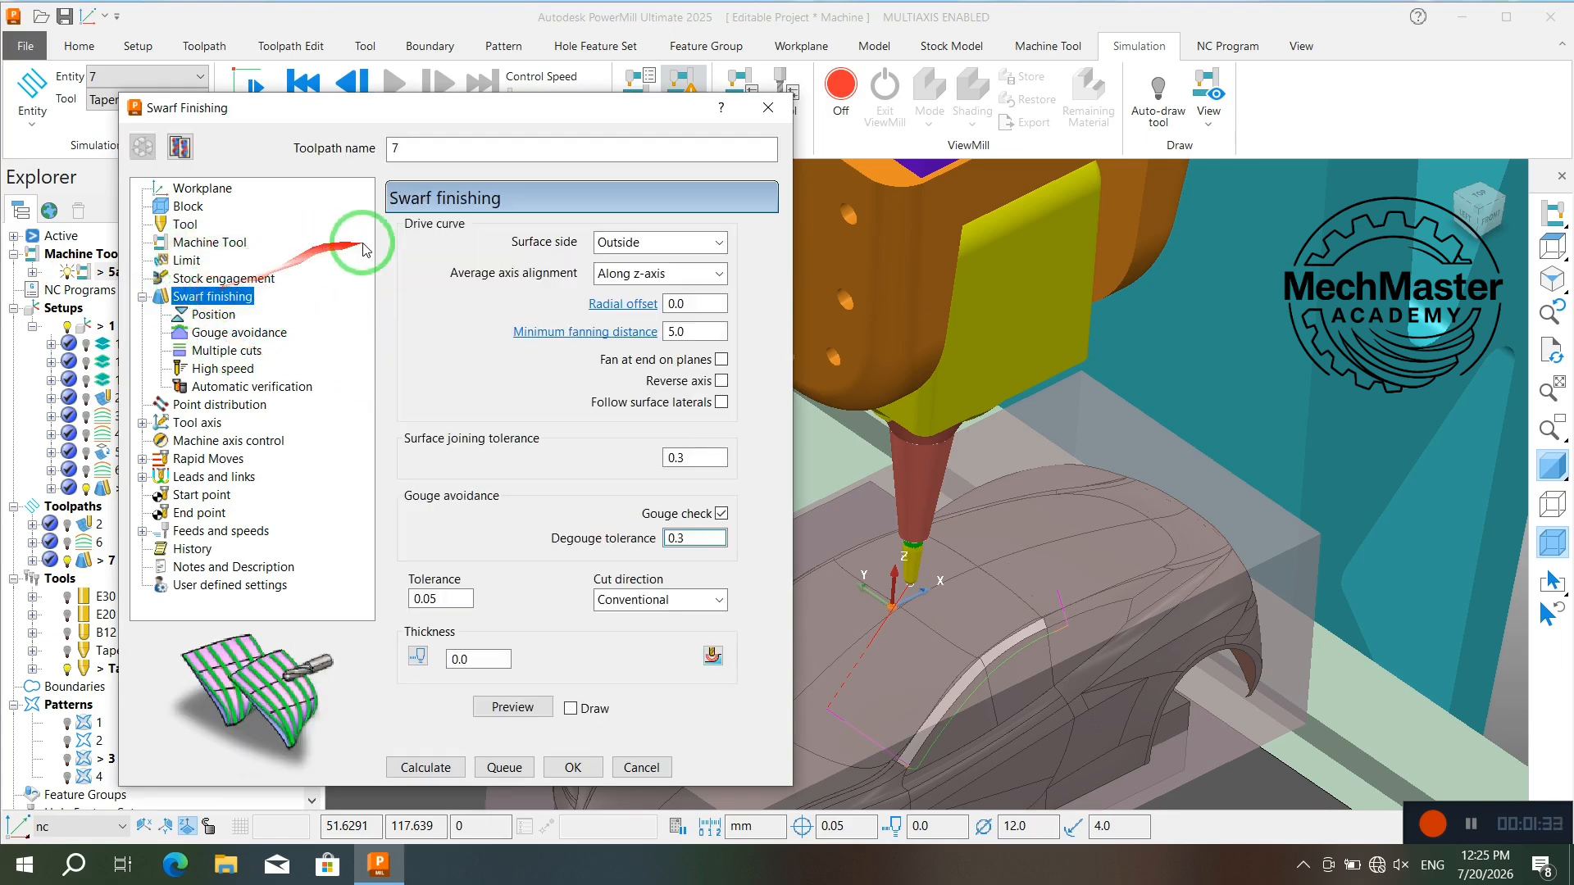
{"action": "left_click", "coordinate": [707, 243]}
{"action": "left_click", "coordinate": [703, 264]}
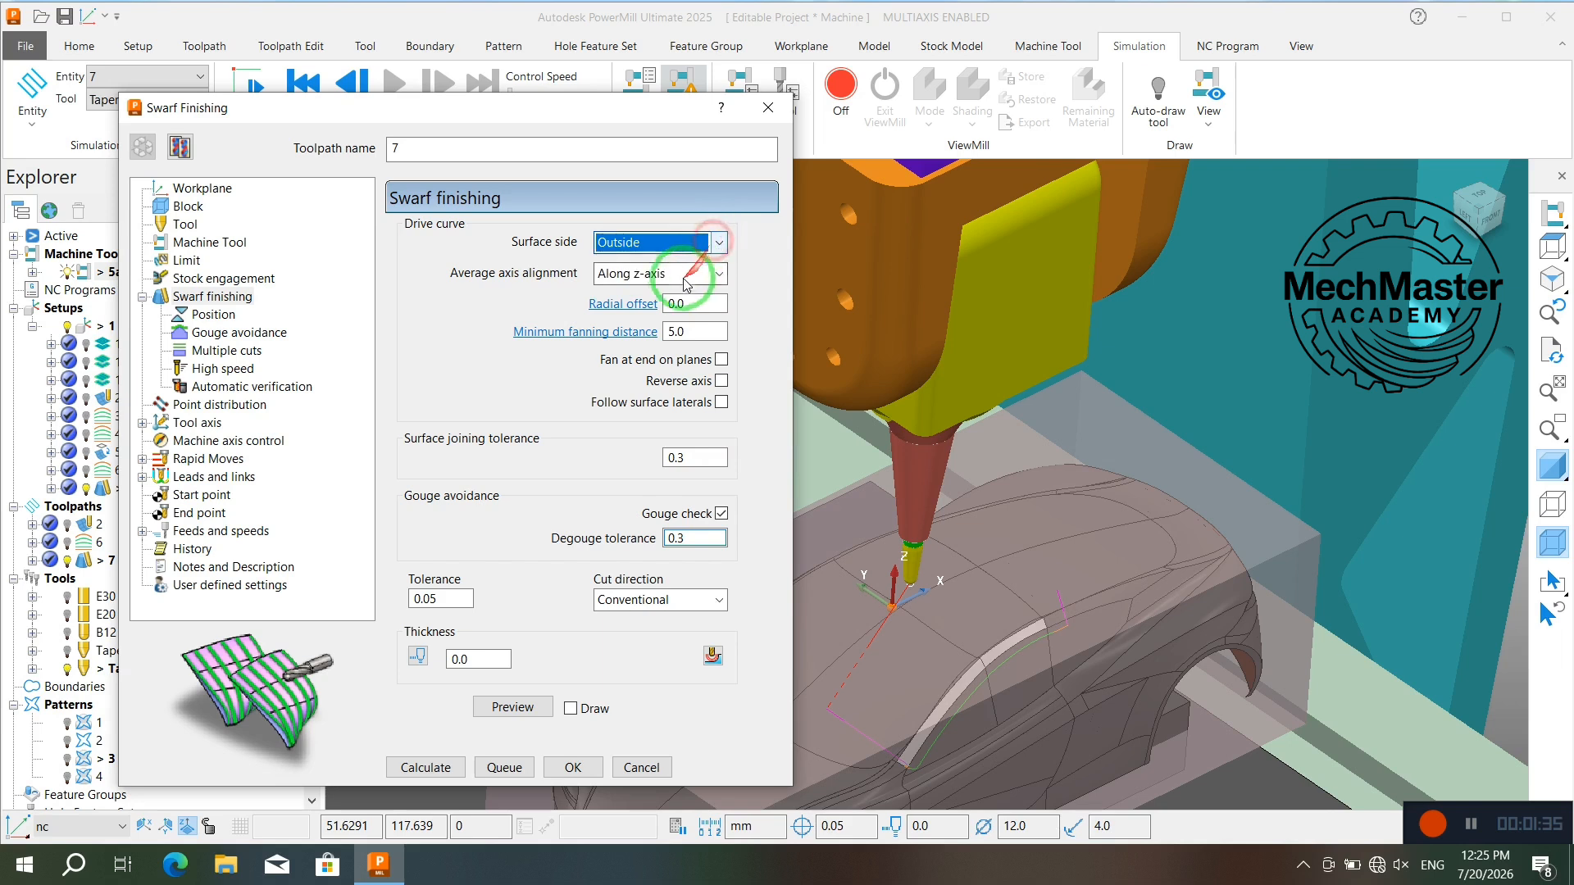
{"action": "left_click", "coordinate": [706, 273]}
{"action": "left_click", "coordinate": [656, 287]}
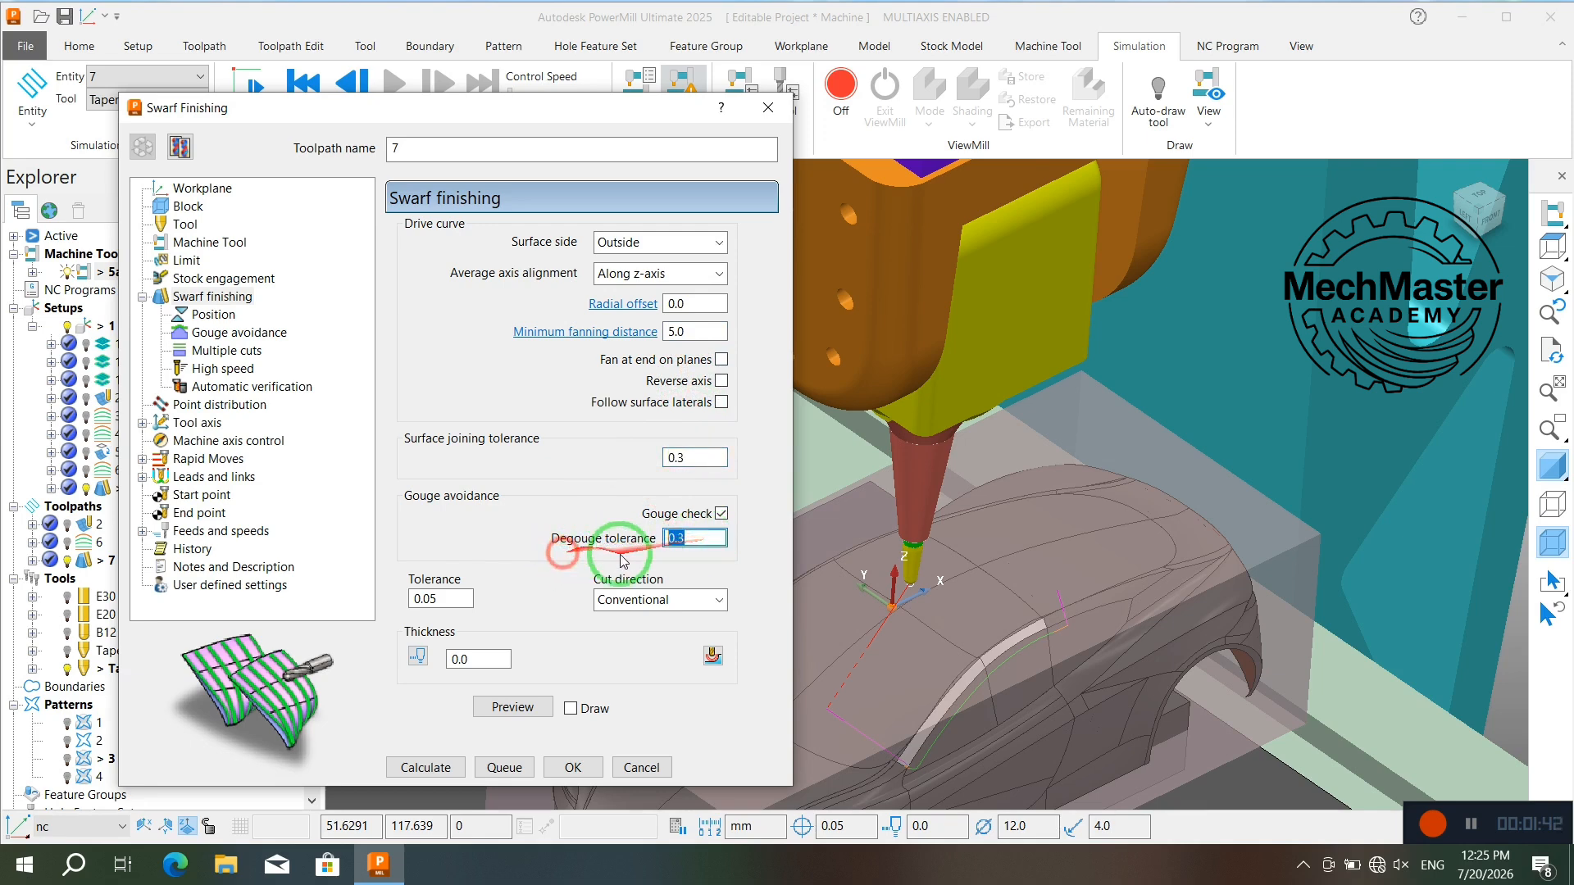
Review the degouge tolerance, cut direction and machining tolerance against the selected surface strip.
{"action": "middle_click_drag", "start_coordinate": [1054, 587], "coordinate": [1019, 529]}
{"action": "middle_click_drag", "start_coordinate": [1002, 697], "coordinate": [1015, 670]}
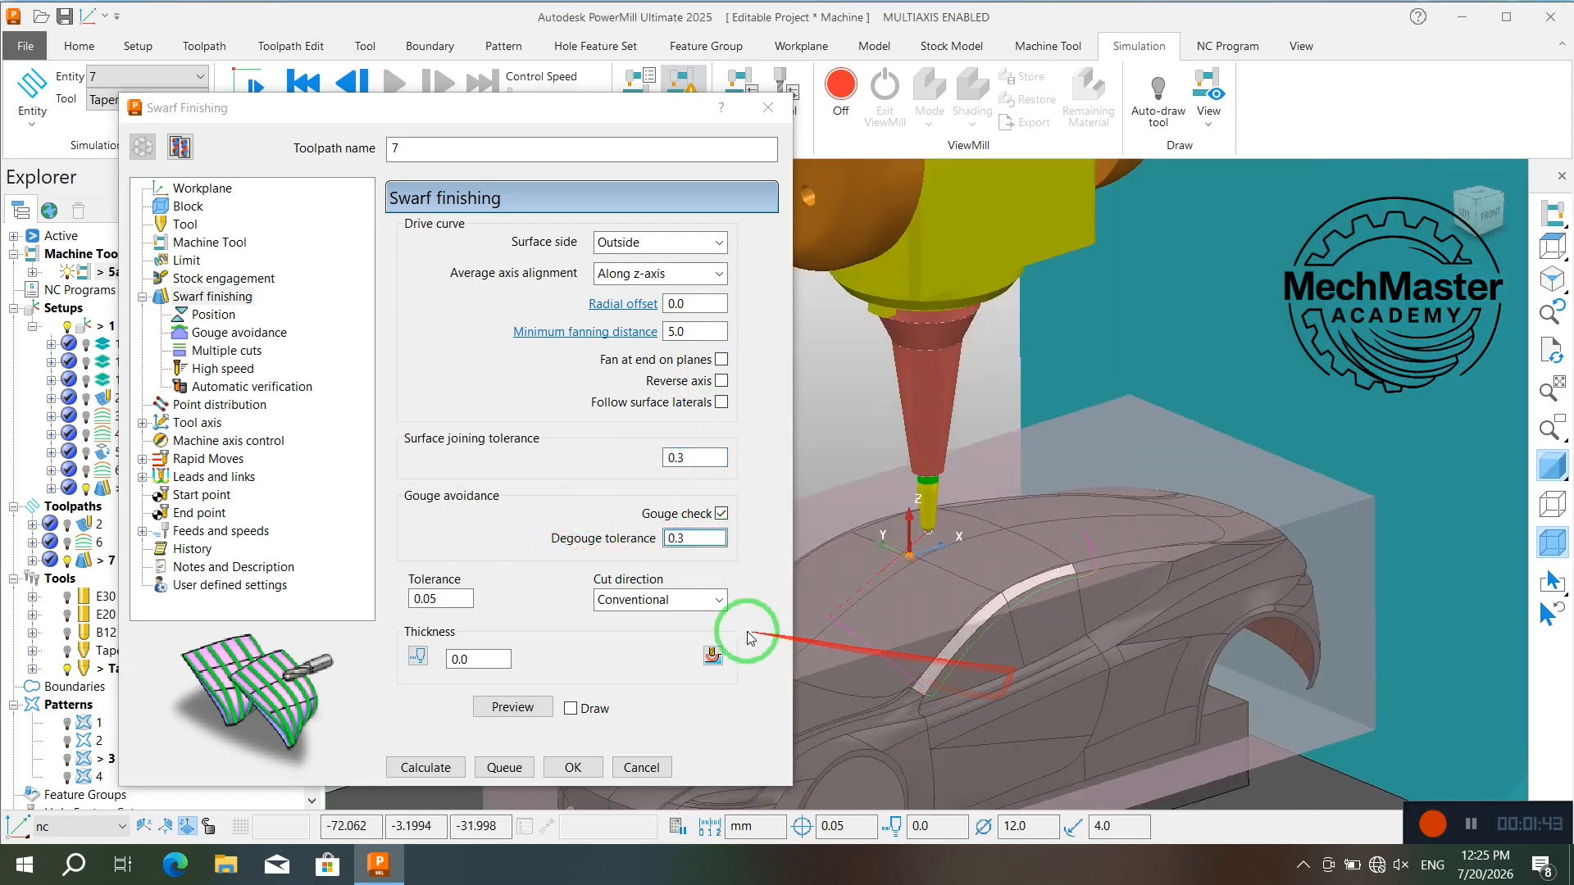
{"action": "left_click", "coordinate": [697, 609]}
{"action": "left_click", "coordinate": [466, 598]}
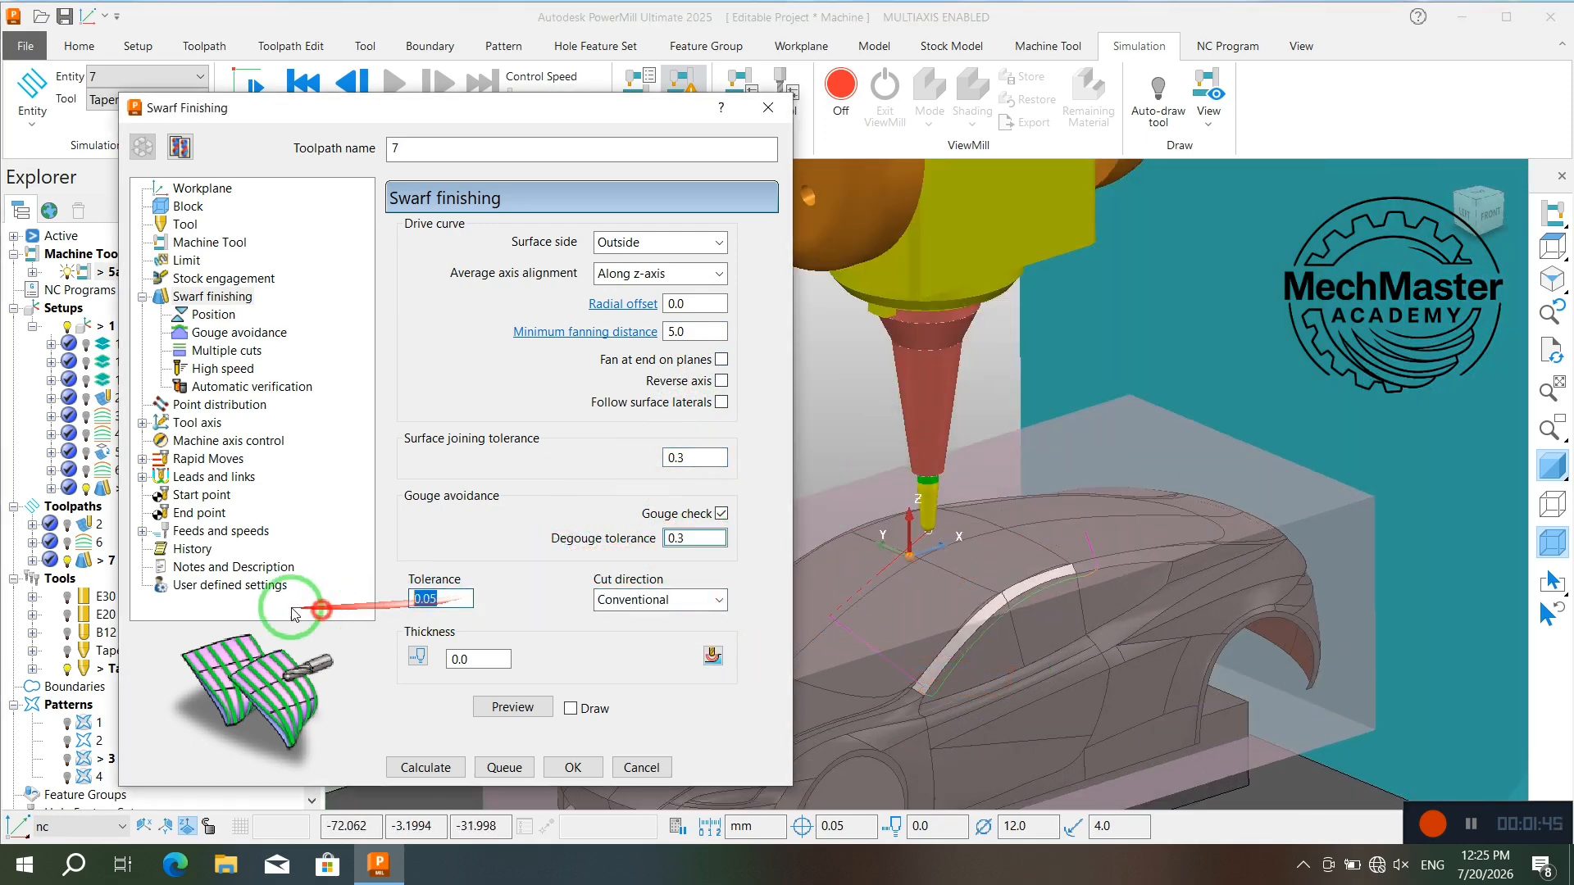
Review the swarf finishing settings for position, gouge avoidance, multiple cuts and high speed.
{"action": "left_click", "coordinate": [212, 317]}
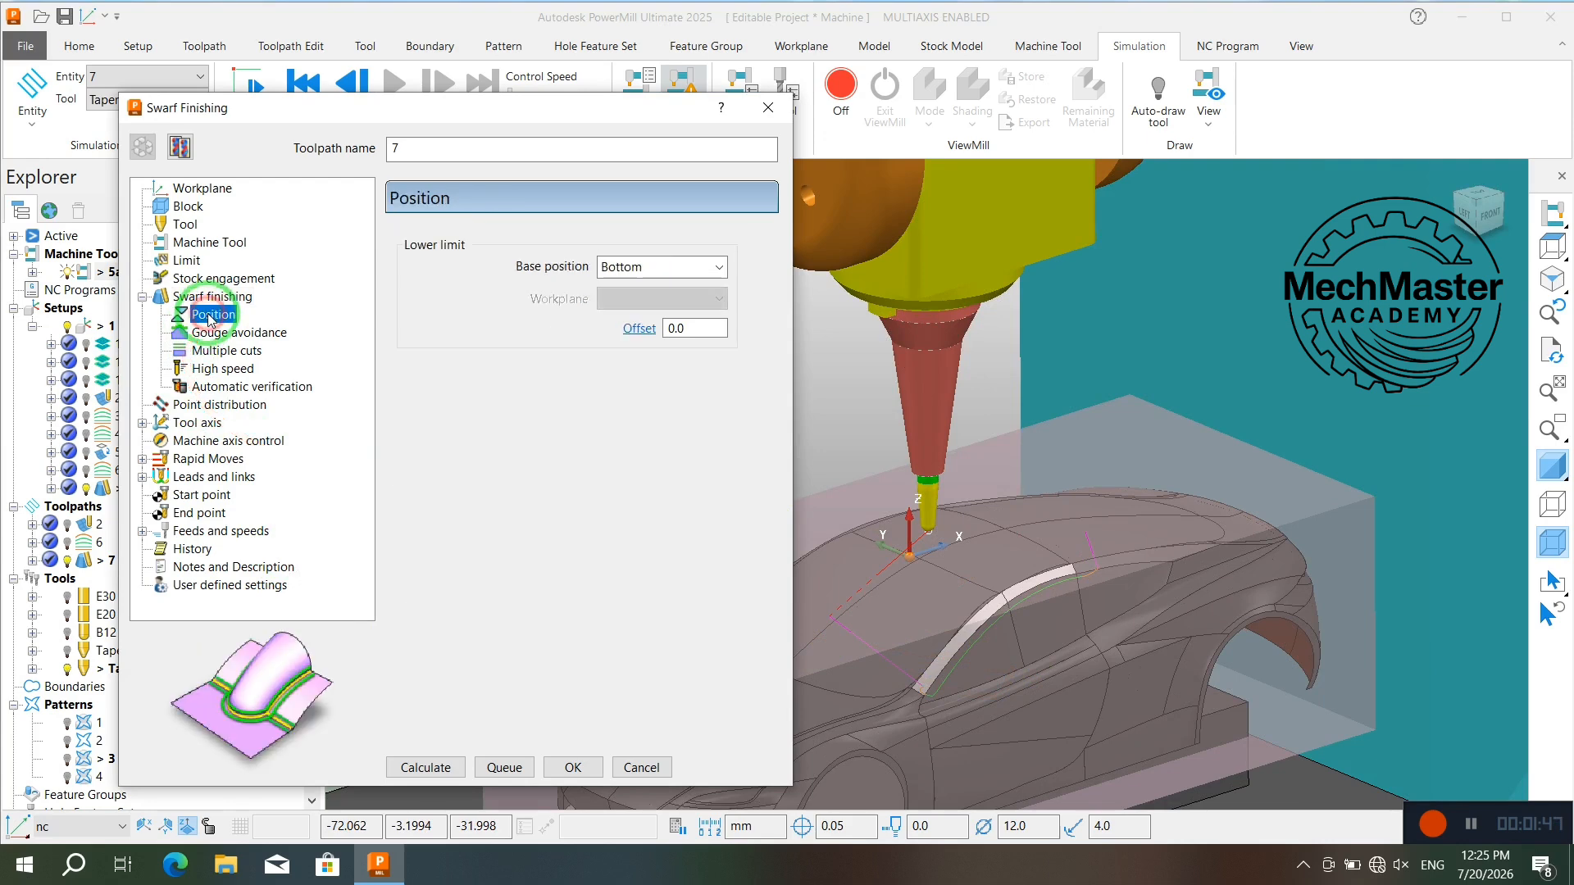
{"action": "left_click", "coordinate": [273, 336]}
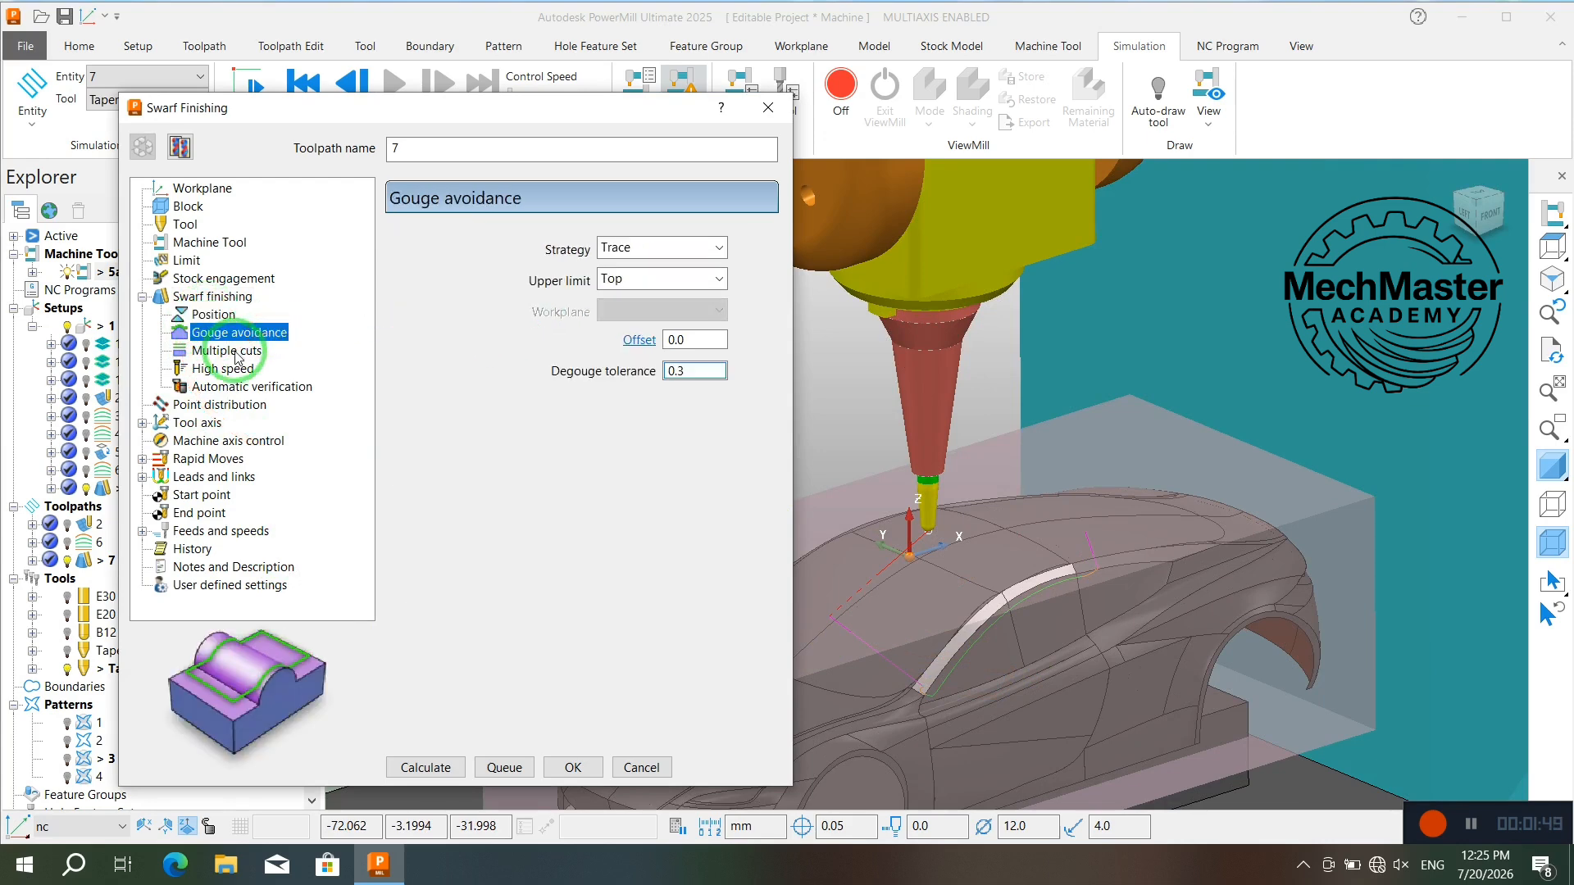
{"action": "left_click", "coordinate": [236, 354]}
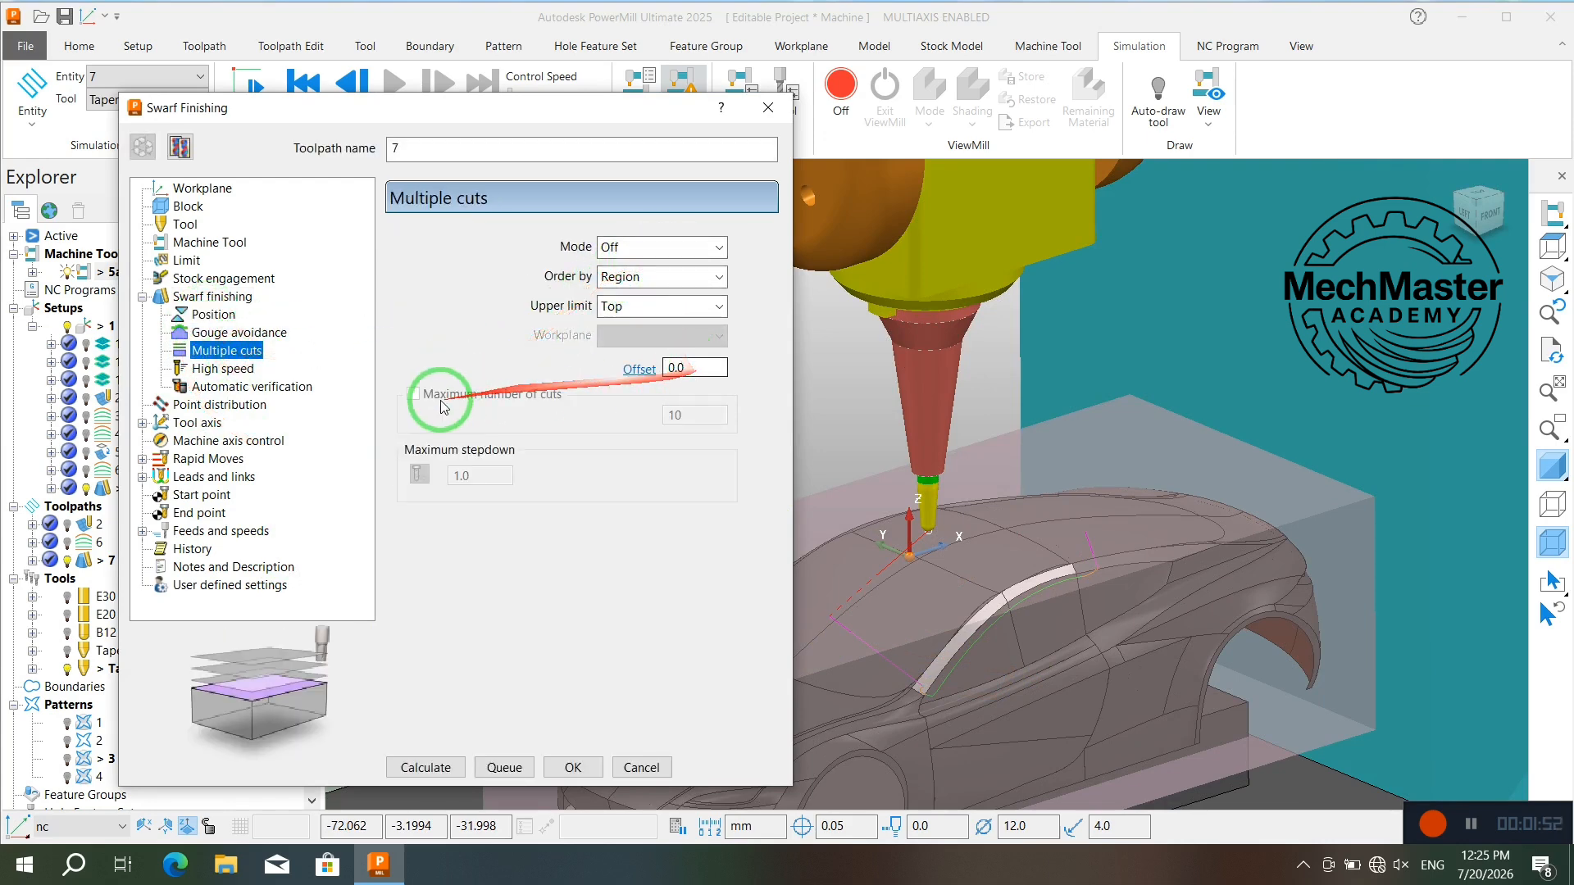
{"action": "left_click", "coordinate": [209, 369]}
Review the toolpath's point distribution, automatic verification and tool axis settings.
{"action": "left_click", "coordinate": [190, 407]}
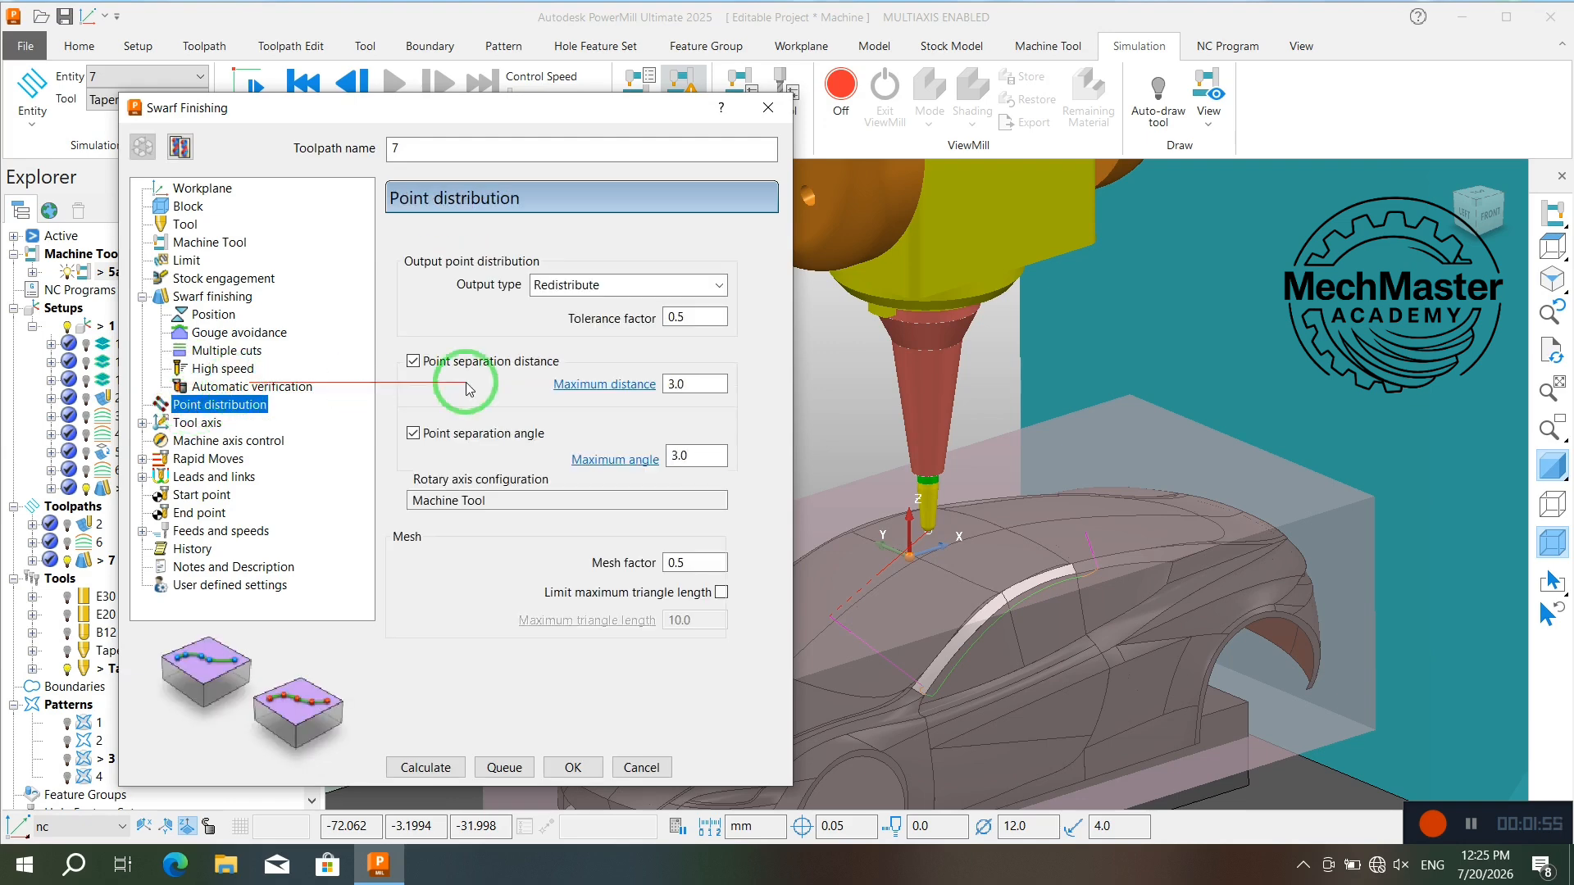
{"action": "left_click", "coordinate": [254, 387]}
{"action": "left_click", "coordinate": [191, 424]}
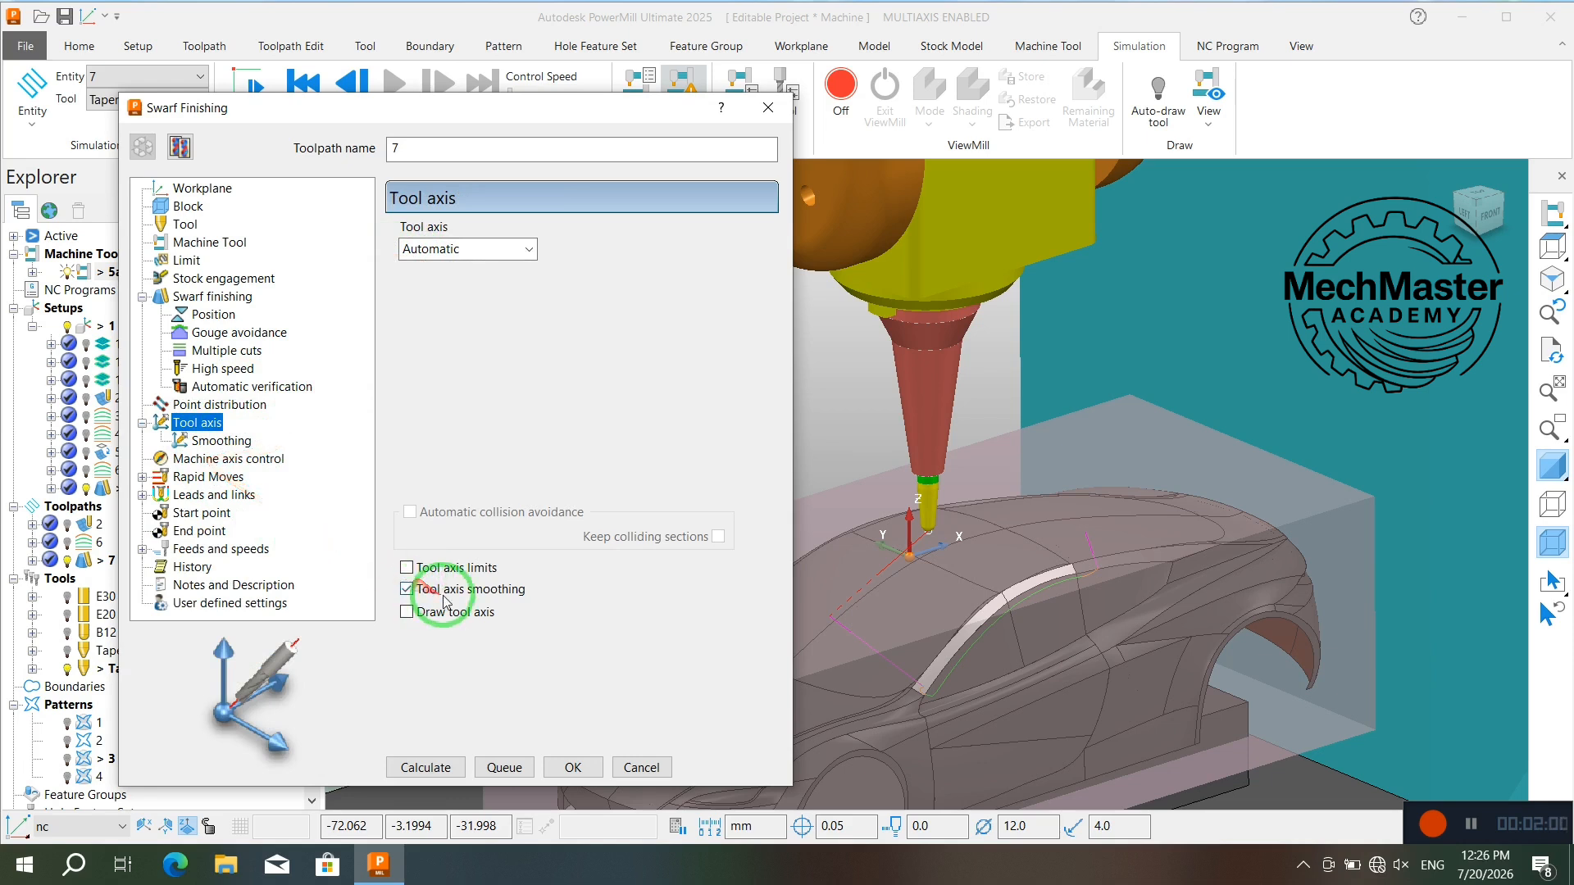
Review the tool axis smoothing and rapid moves settings, briefly displaying the rapid surface over the model.
{"action": "left_click", "coordinate": [215, 441]}
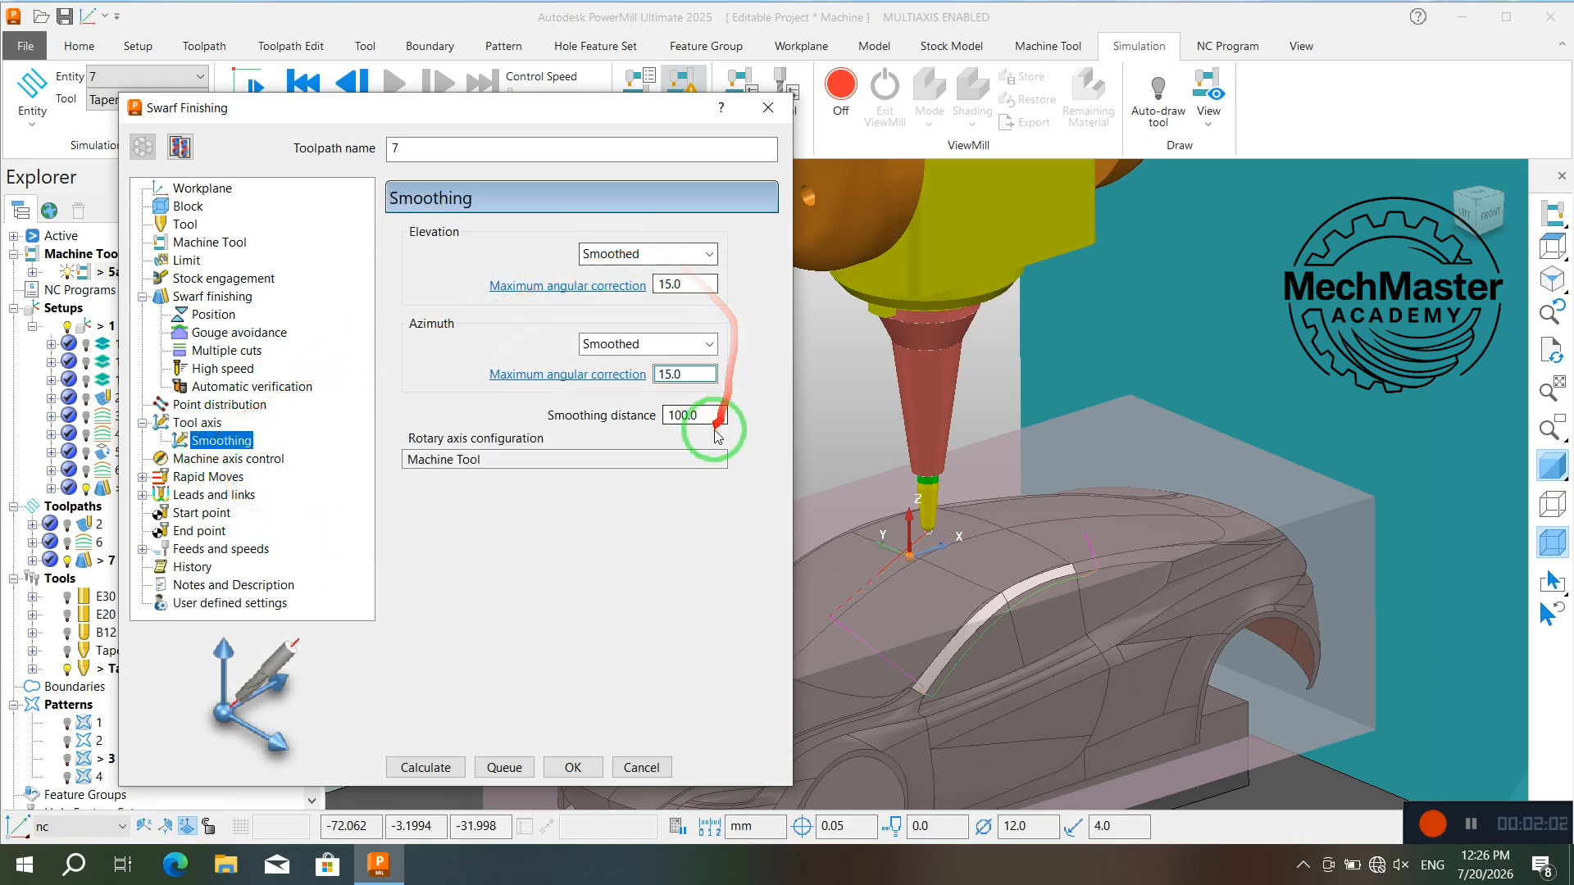
{"action": "left_click", "coordinate": [189, 478]}
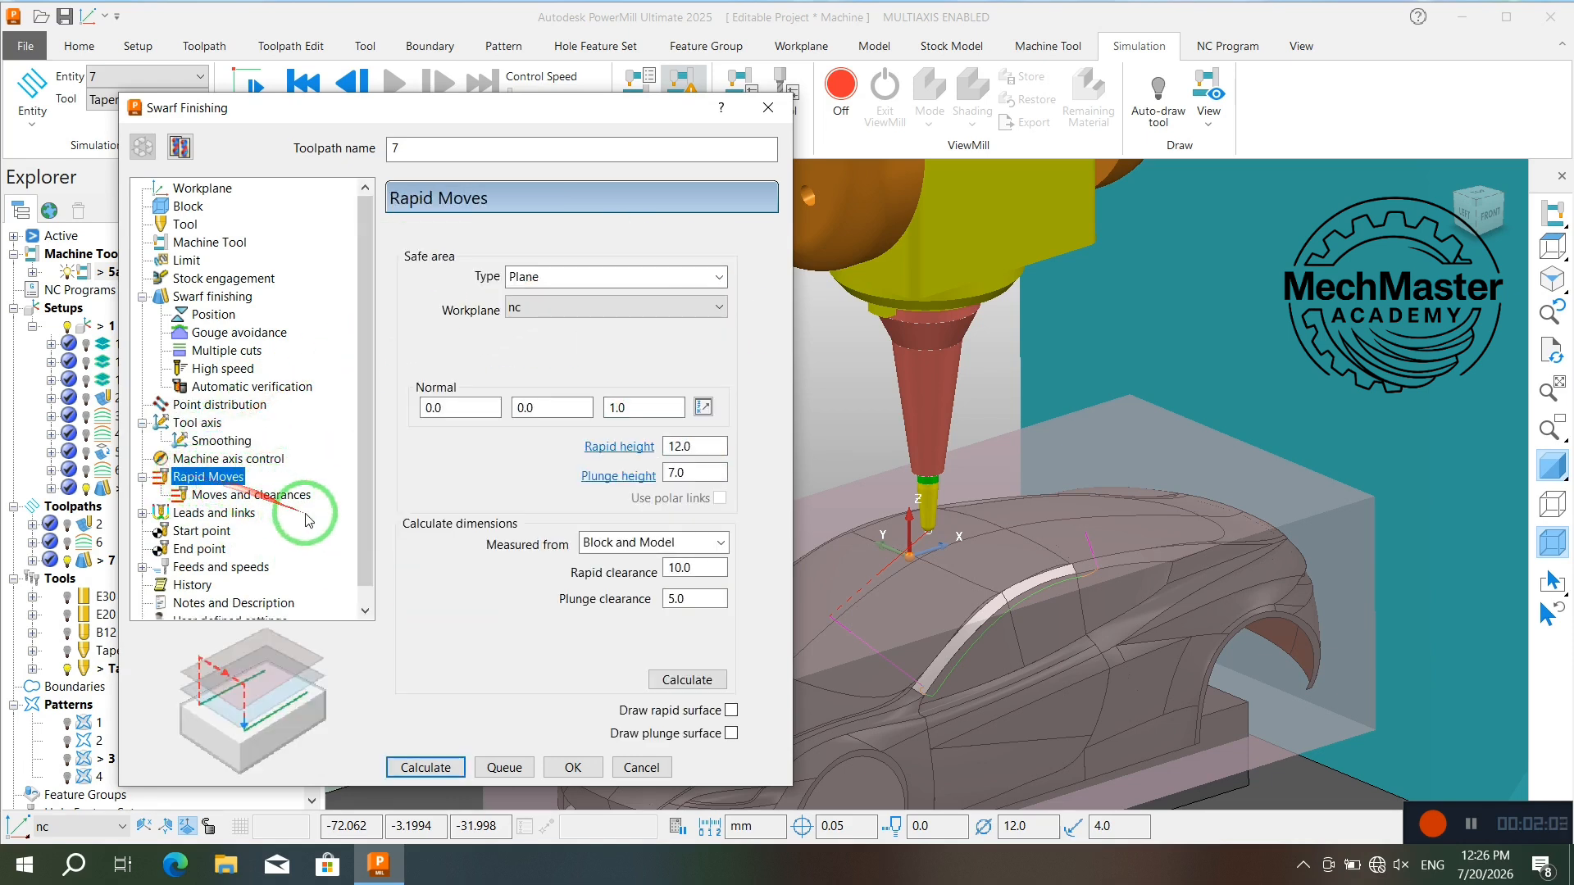
{"action": "left_click", "coordinate": [690, 711]}
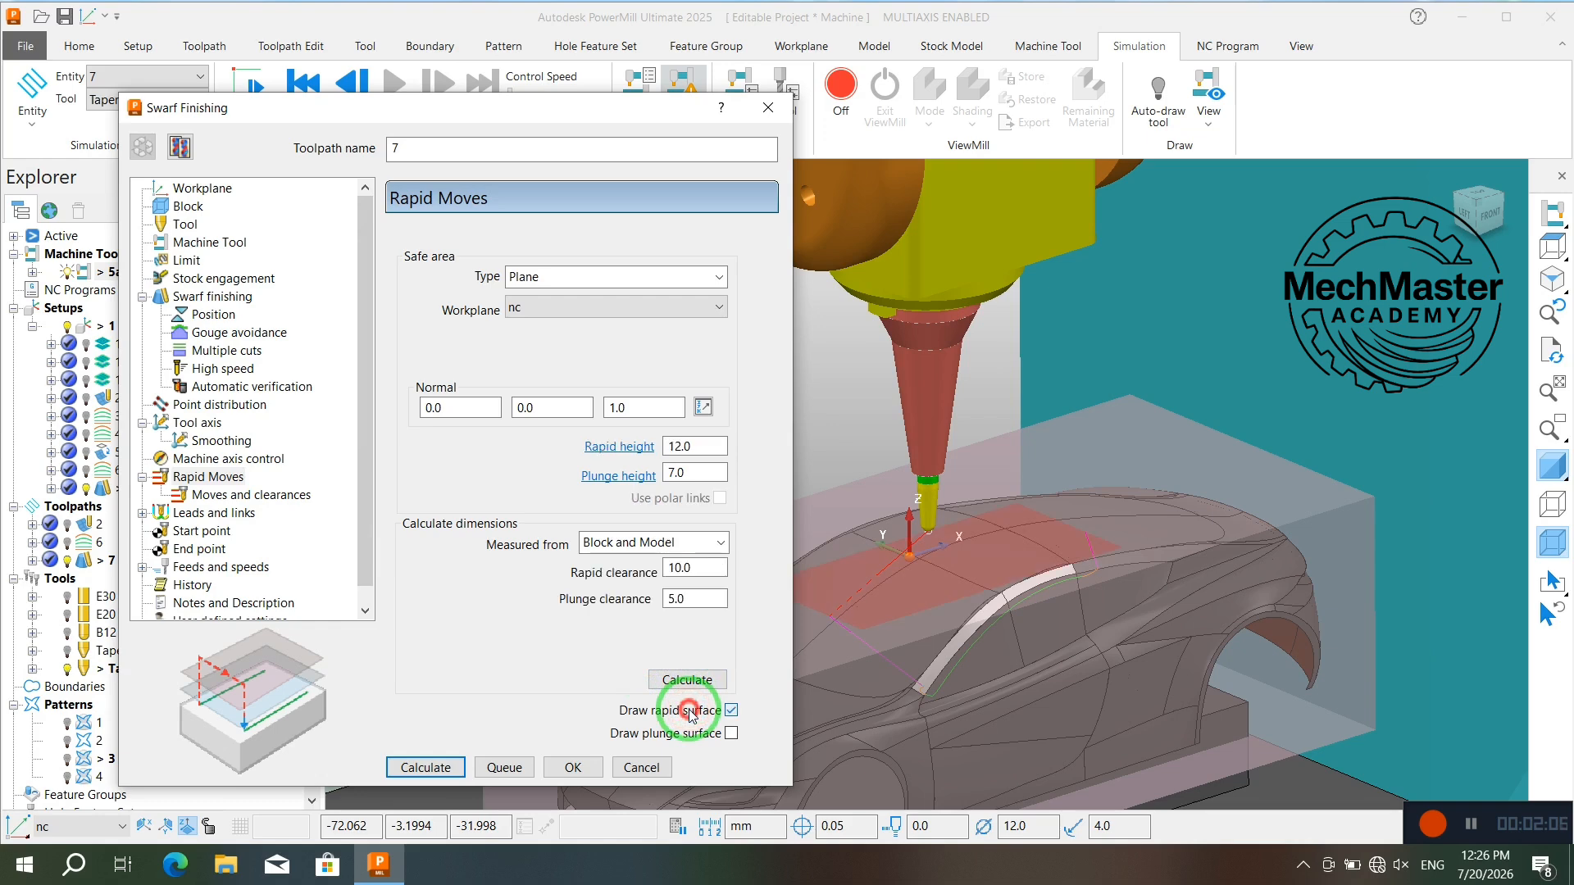
{"action": "left_click", "coordinate": [689, 711]}
Review the leads and links summary, lead in and links settings against the toolpath at the strip's front end.
{"action": "left_click", "coordinate": [190, 515]}
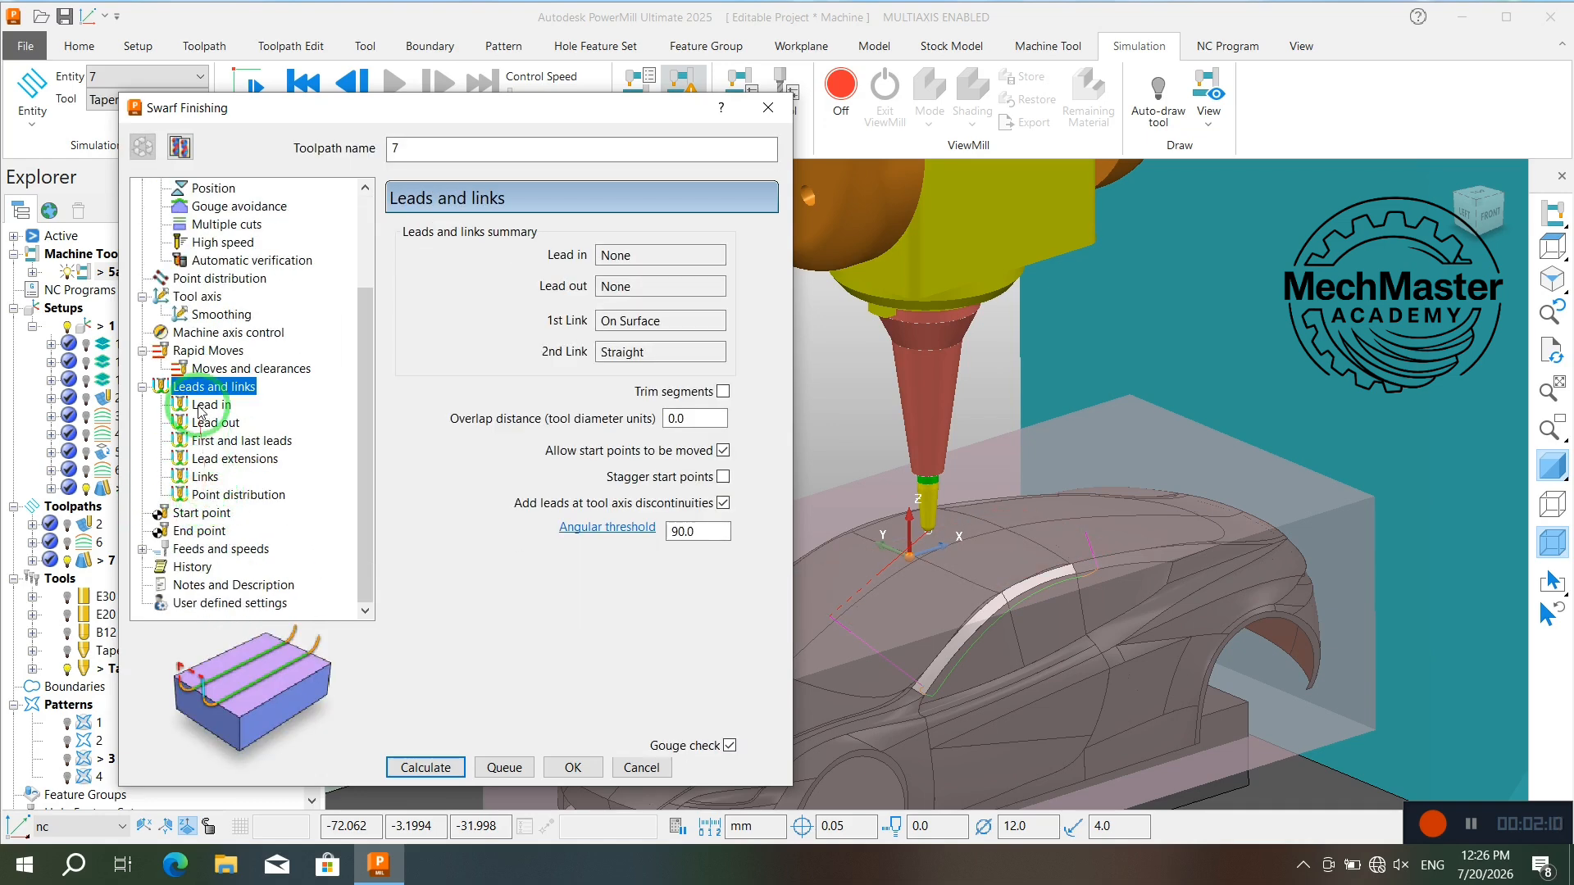
{"action": "left_click", "coordinate": [202, 406]}
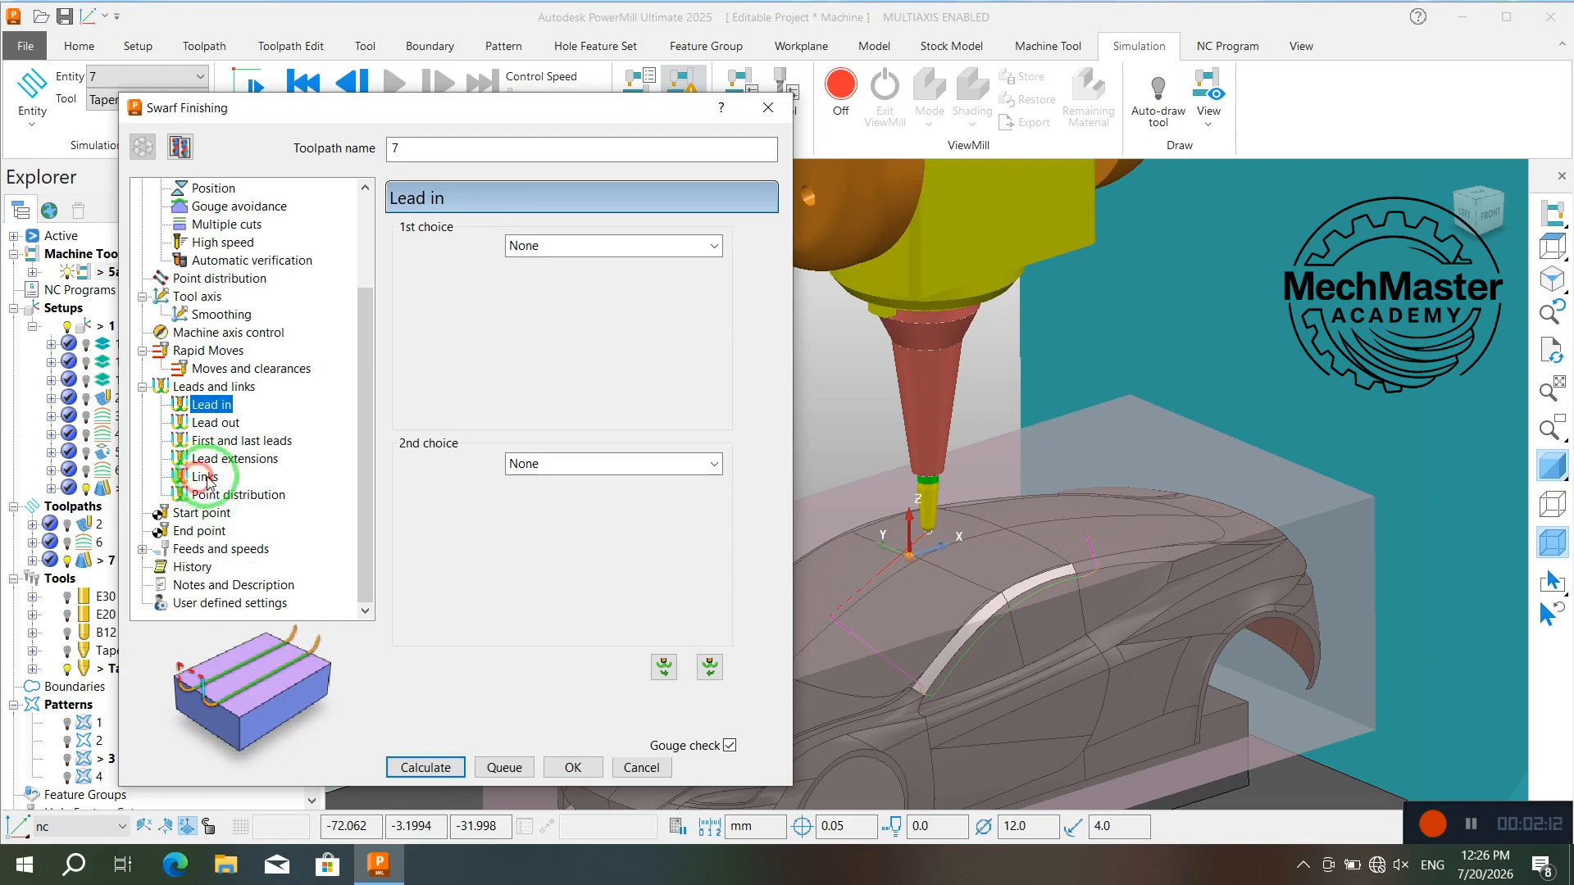
{"action": "left_click", "coordinate": [205, 478]}
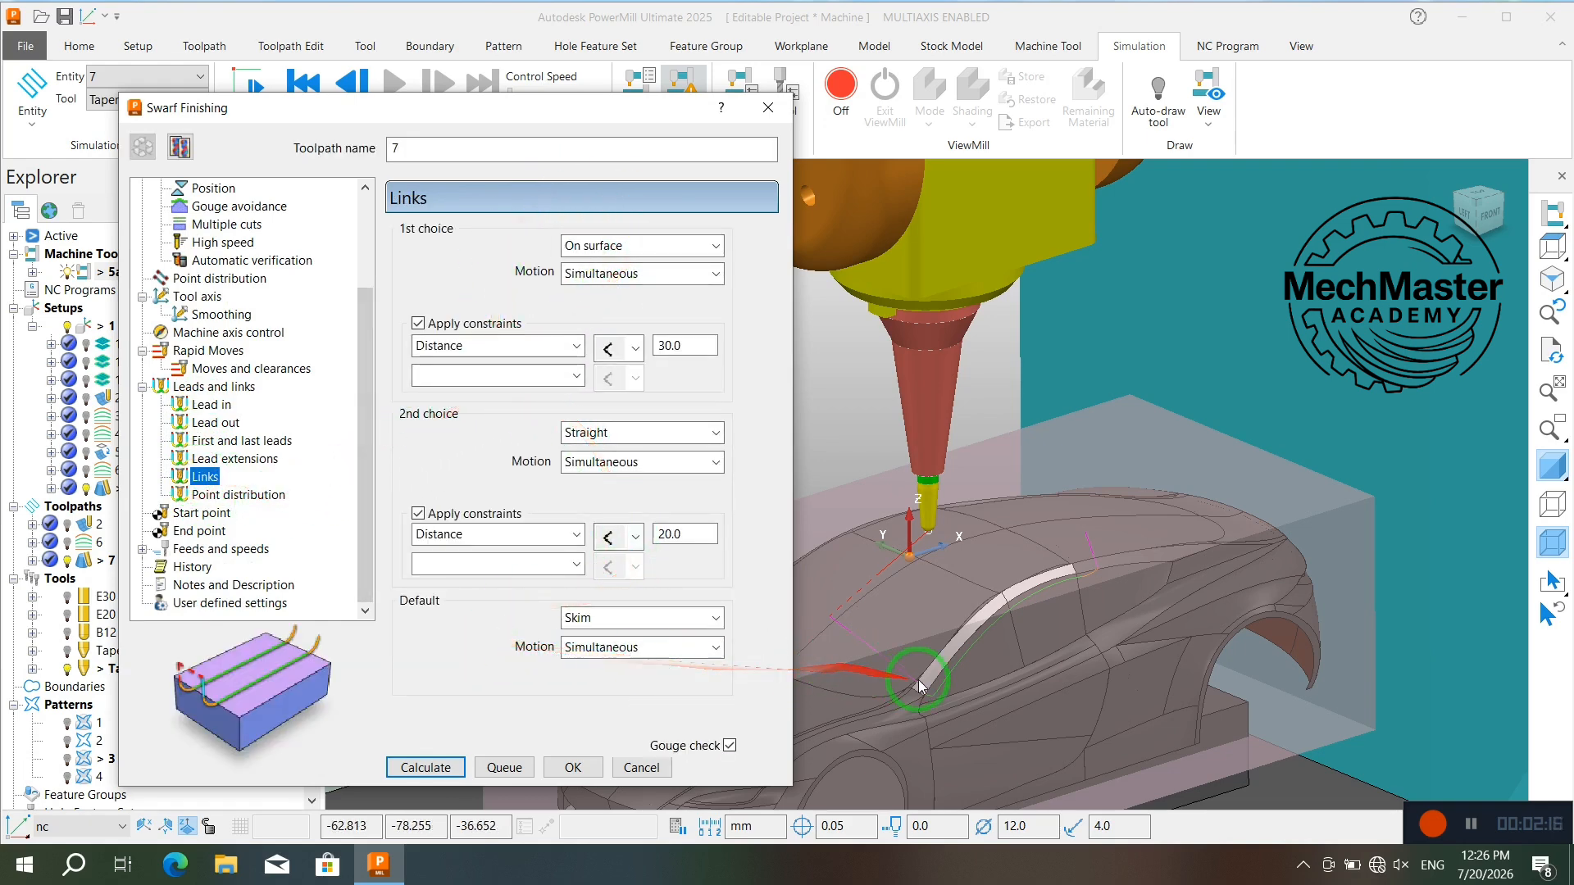
{"action": "scroll", "coordinate": [919, 686], "scroll_direction": "up", "scroll_amount": 5}
{"action": "scroll", "coordinate": [941, 764], "scroll_direction": "up", "scroll_amount": 2}
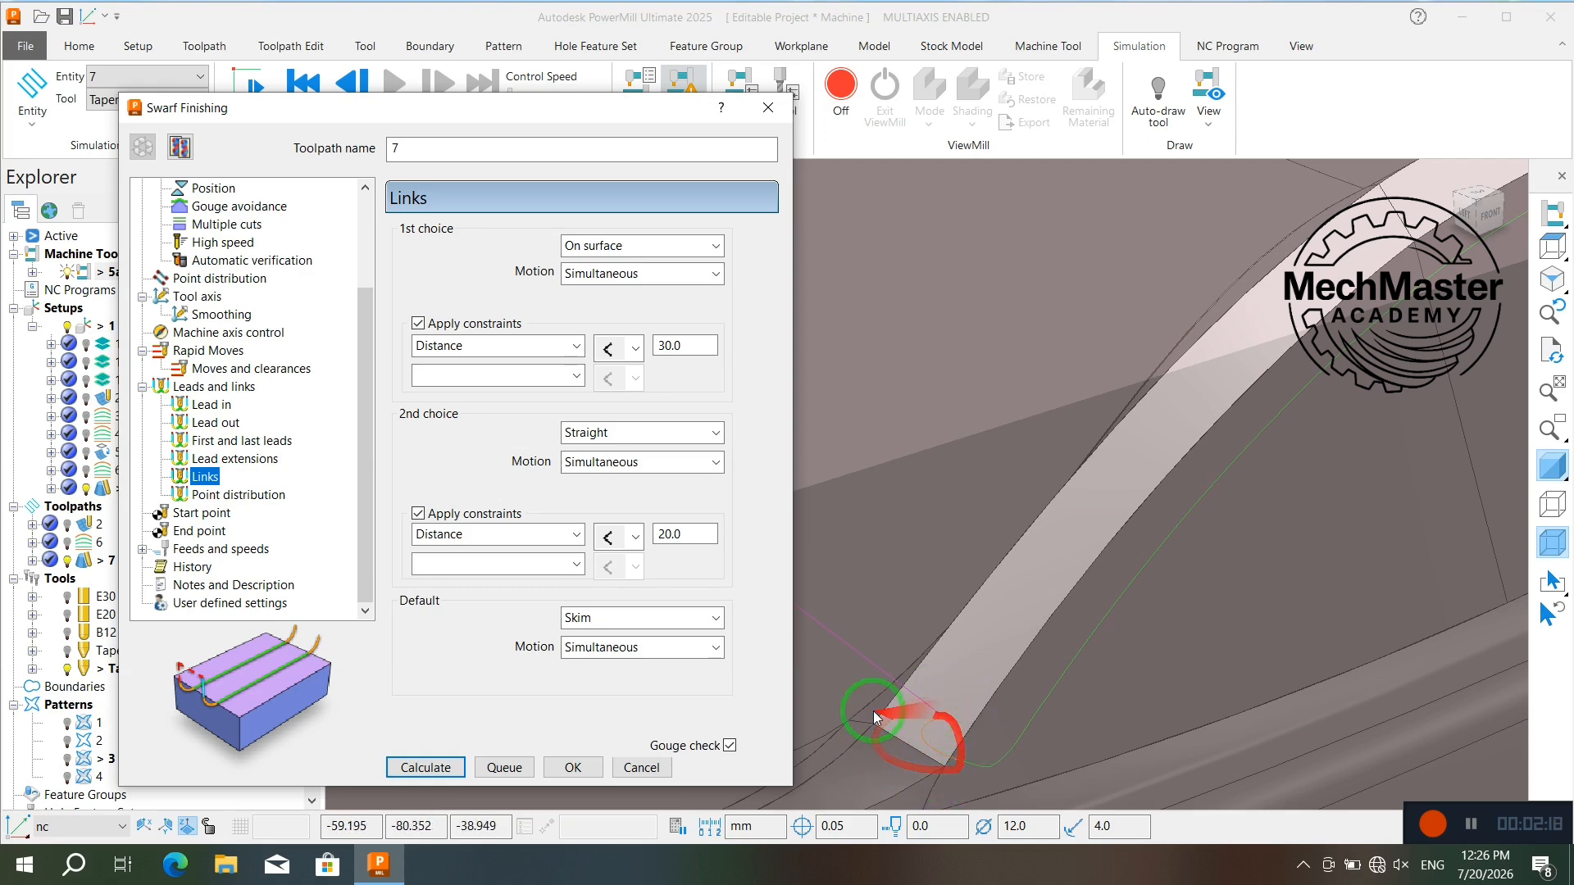
Review the first lead in and last lead out settings against the toolpath along the surface strip.
{"action": "left_click", "coordinate": [210, 444]}
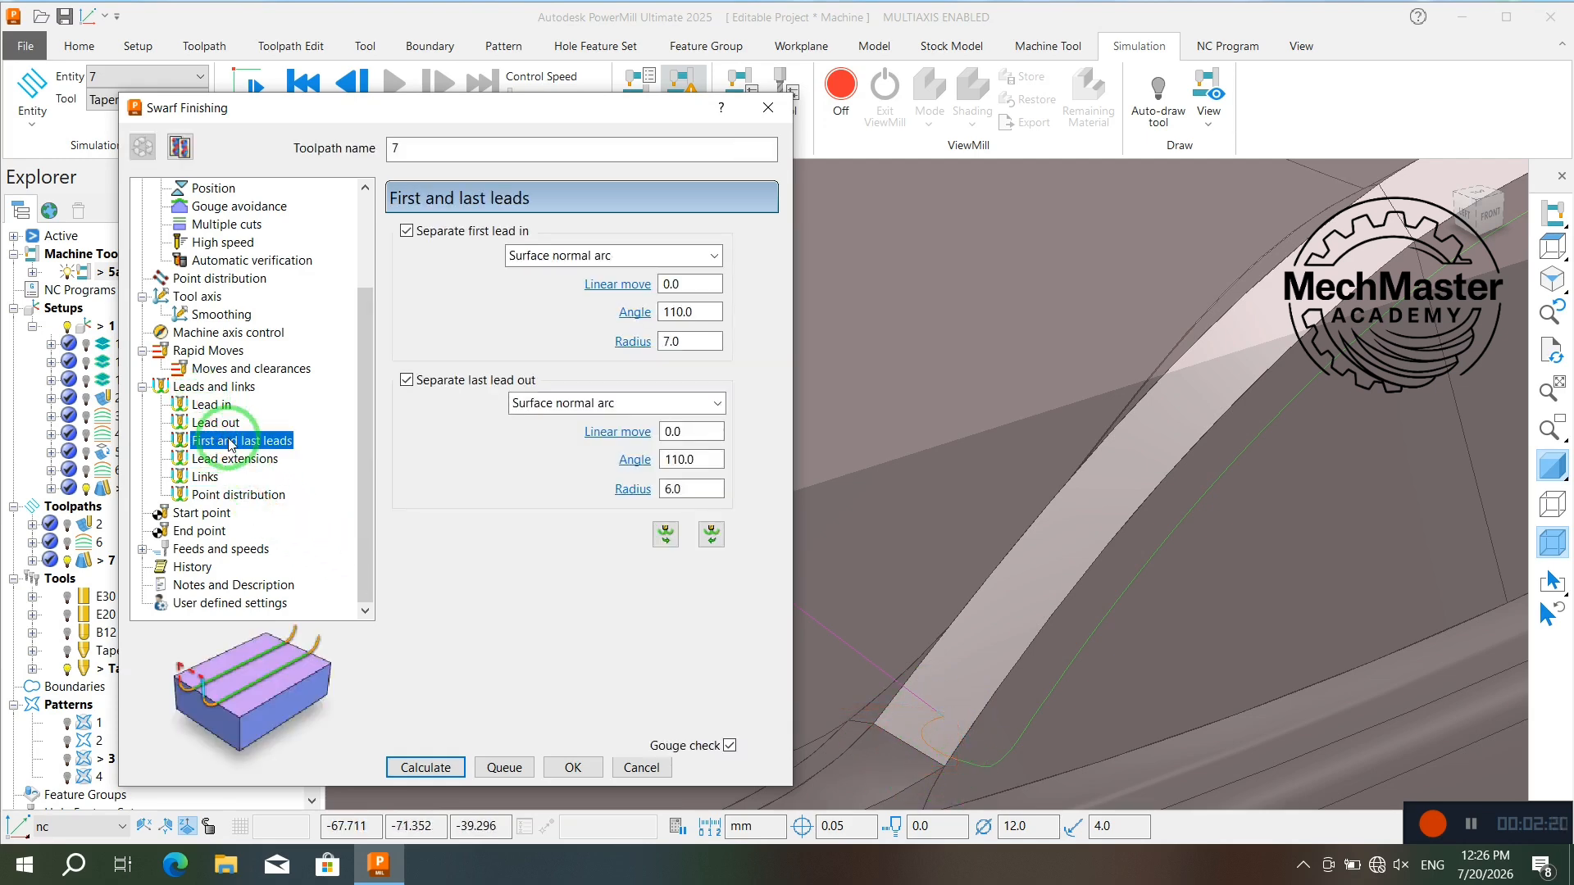
{"action": "mouse_move", "coordinate": [702, 251]}
{"action": "left_mouse_down"}
{"action": "mouse_move", "coordinate": [548, 422]}
{"action": "mouse_move", "coordinate": [732, 479]}
{"action": "left_mouse_up"}
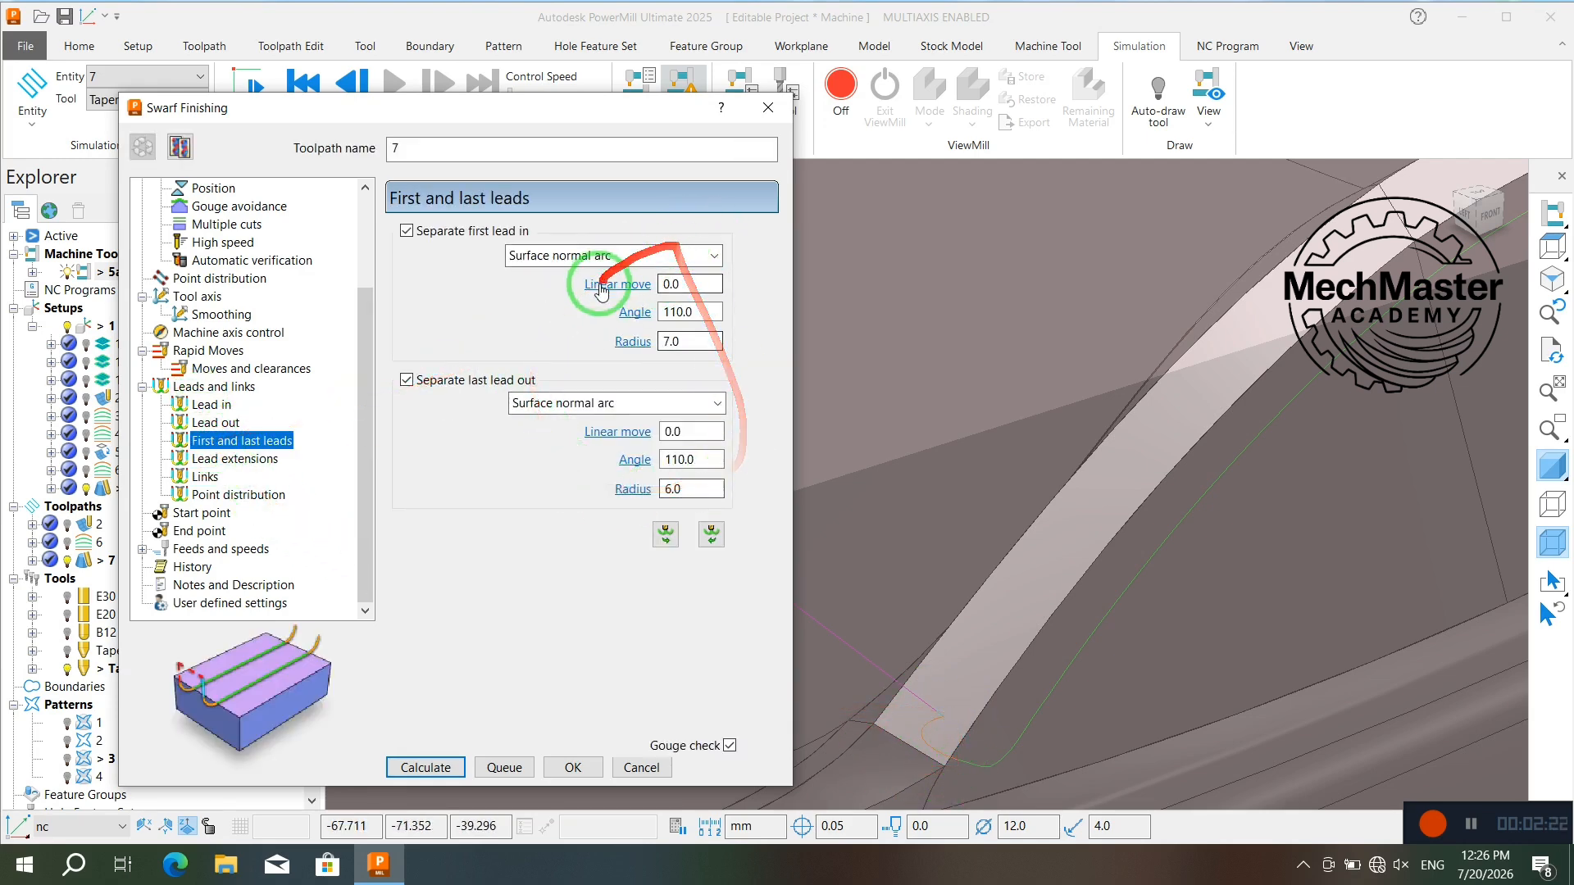
{"action": "scroll", "coordinate": [853, 523], "scroll_direction": "down", "scroll_amount": 5}
{"action": "left_click_drag", "start_coordinate": [867, 521], "coordinate": [334, 516]}
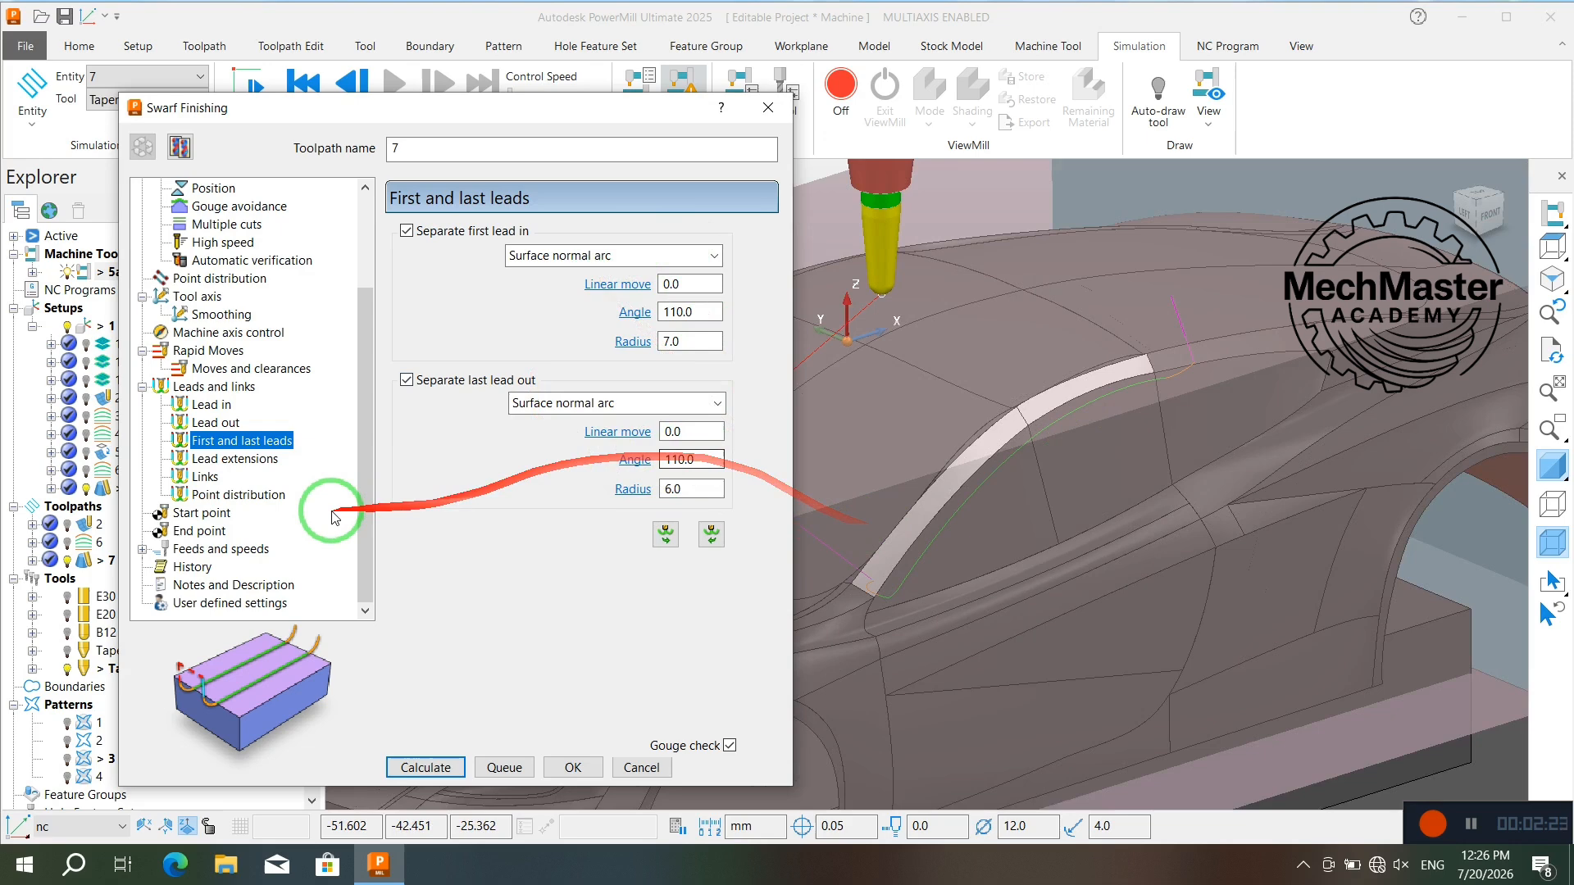
Review the start point, end point and feeds and speeds settings, and close the swarf finishing settings.
{"action": "left_click", "coordinate": [197, 513]}
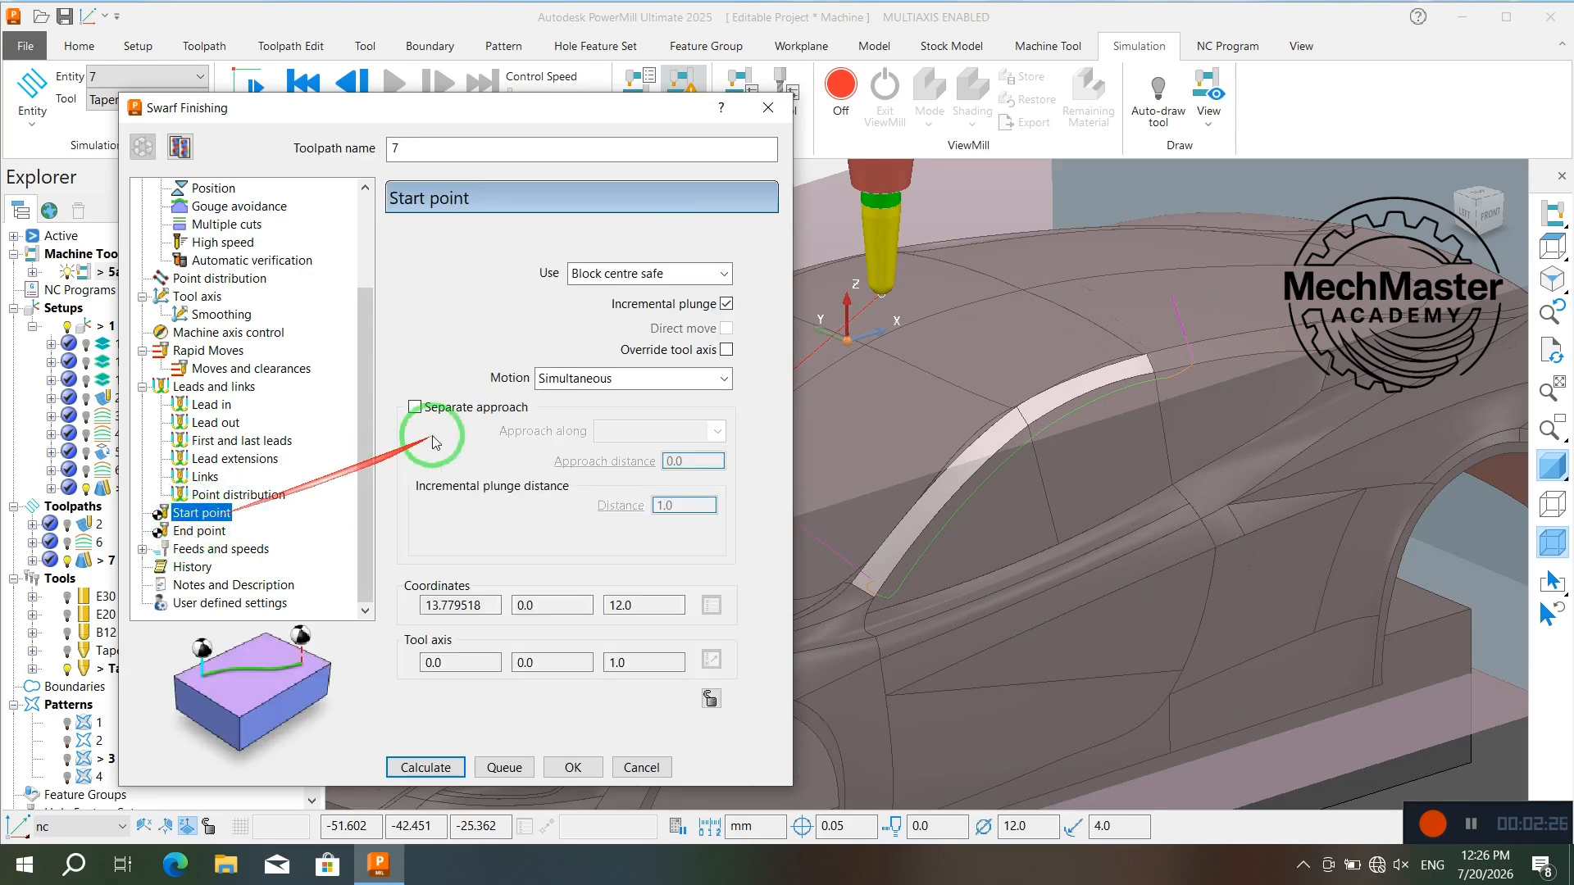
{"action": "left_click", "coordinate": [197, 532]}
{"action": "left_click", "coordinate": [187, 549]}
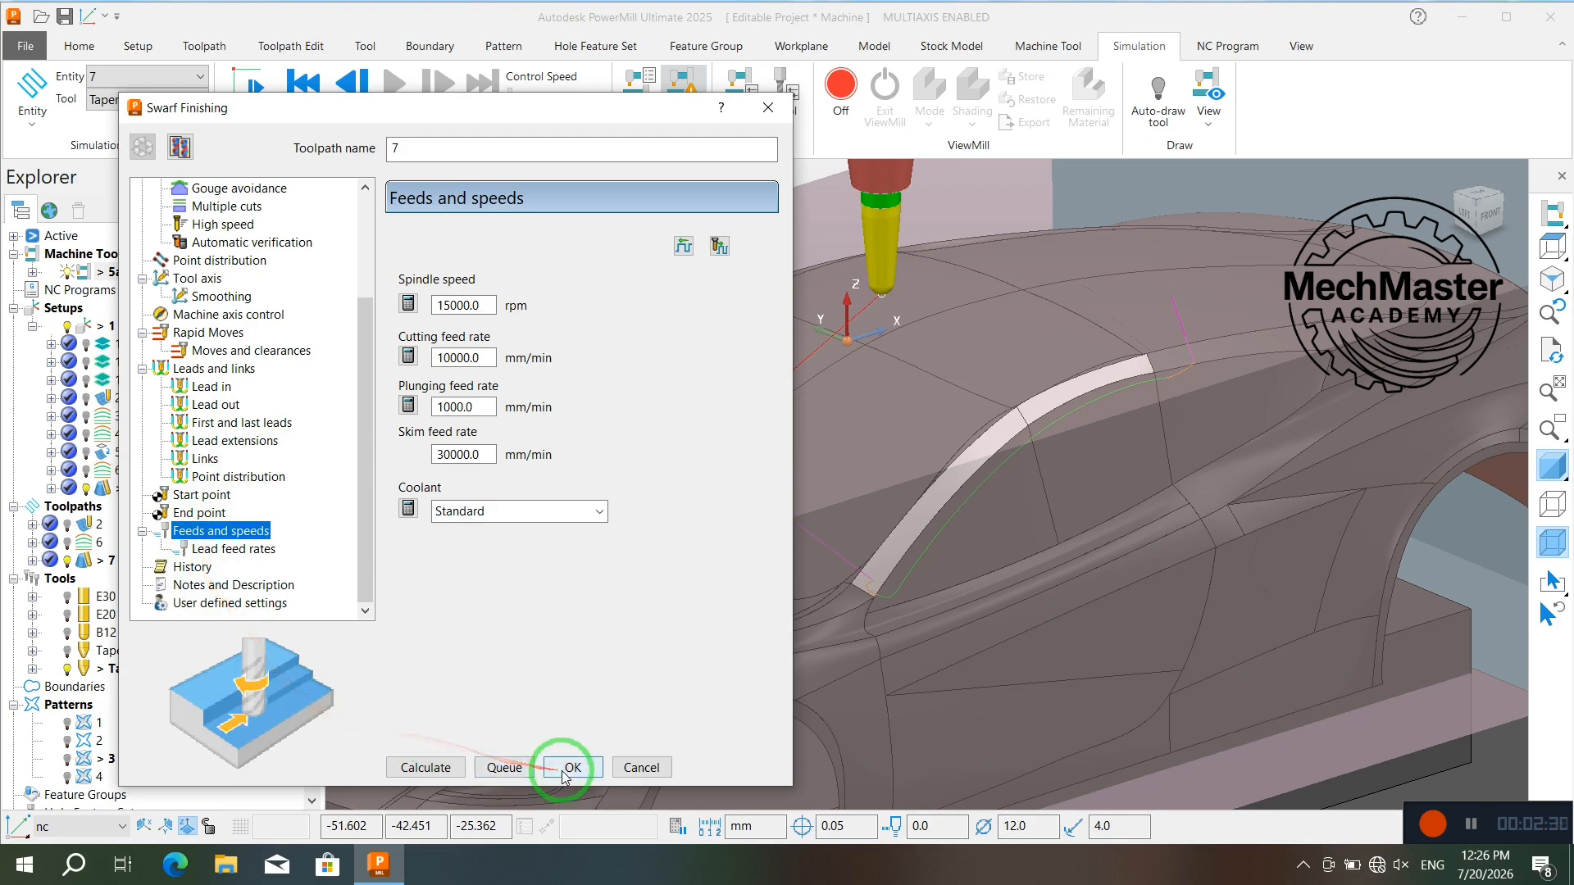
Simulate toolpath 7 from the start and play the machine simulation with the whole 5-axis head and car model in view.
{"action": "scroll", "coordinate": [731, 700], "scroll_direction": "down", "scroll_amount": 6}
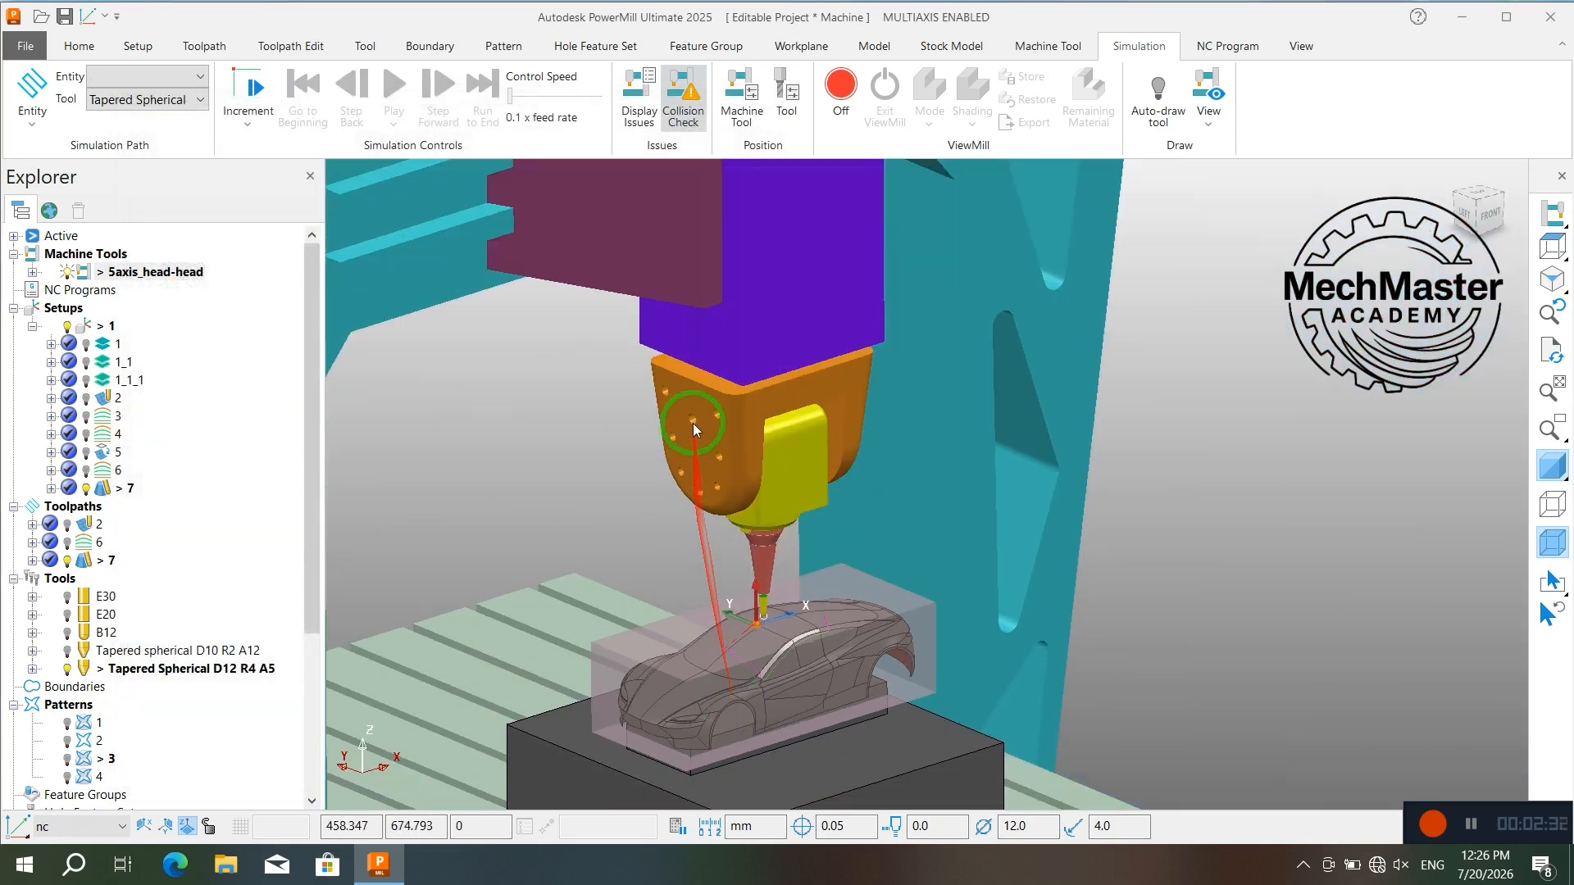
{"action": "scroll", "coordinate": [692, 423], "scroll_direction": "down", "scroll_amount": 2}
{"action": "middle_click_drag", "start_coordinate": [648, 534], "coordinate": [682, 556]}
{"action": "right_click", "coordinate": [121, 488]}
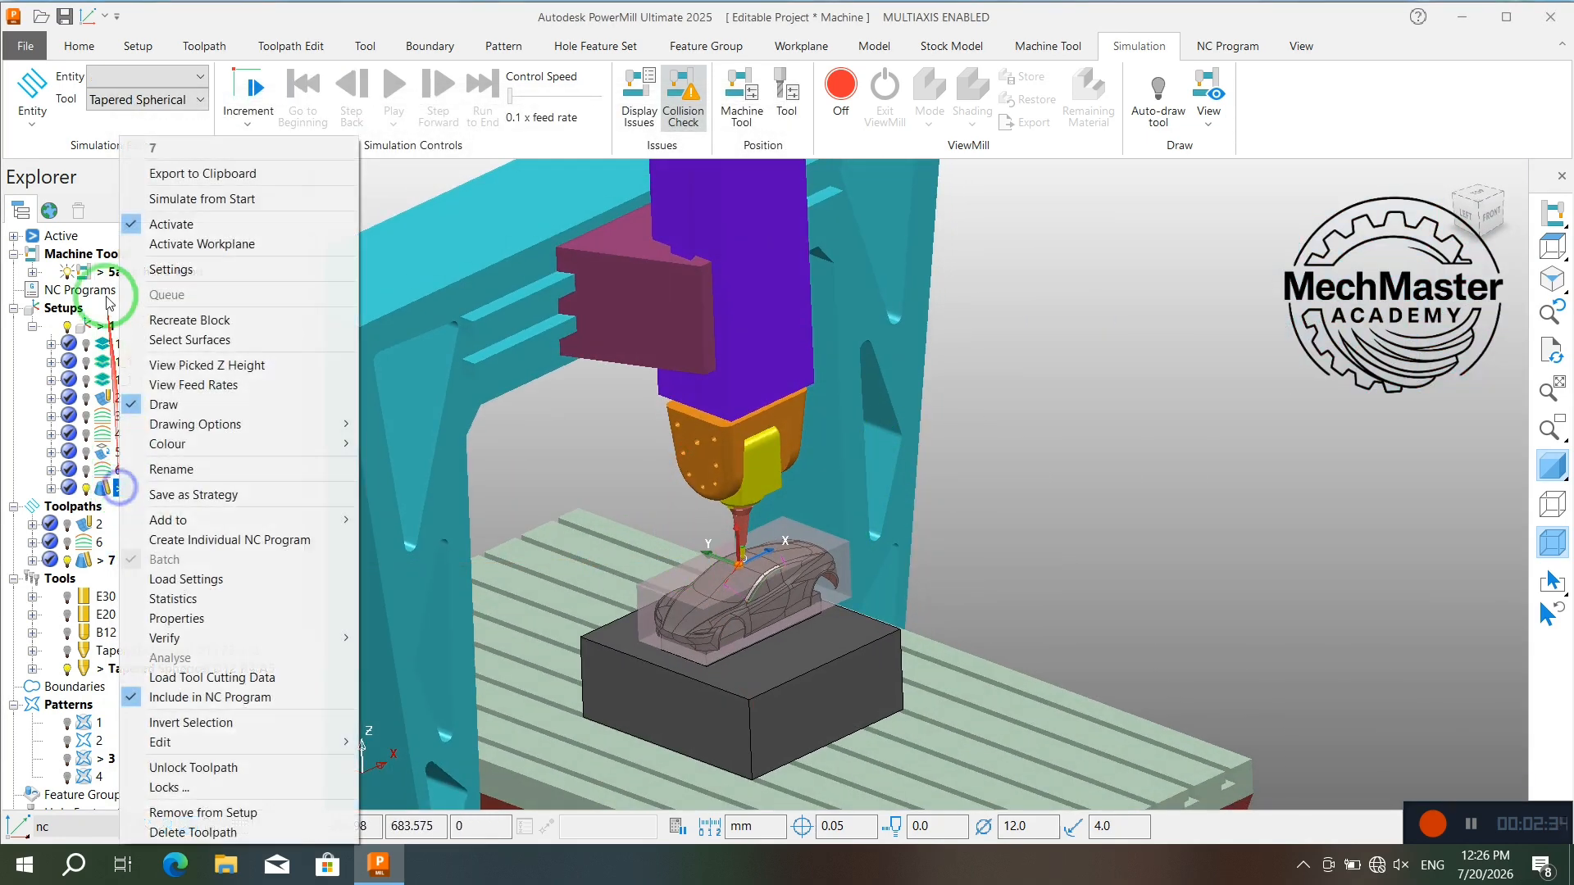
{"action": "left_click", "coordinate": [165, 205]}
{"action": "scroll", "coordinate": [767, 588], "scroll_direction": "up", "scroll_amount": 3}
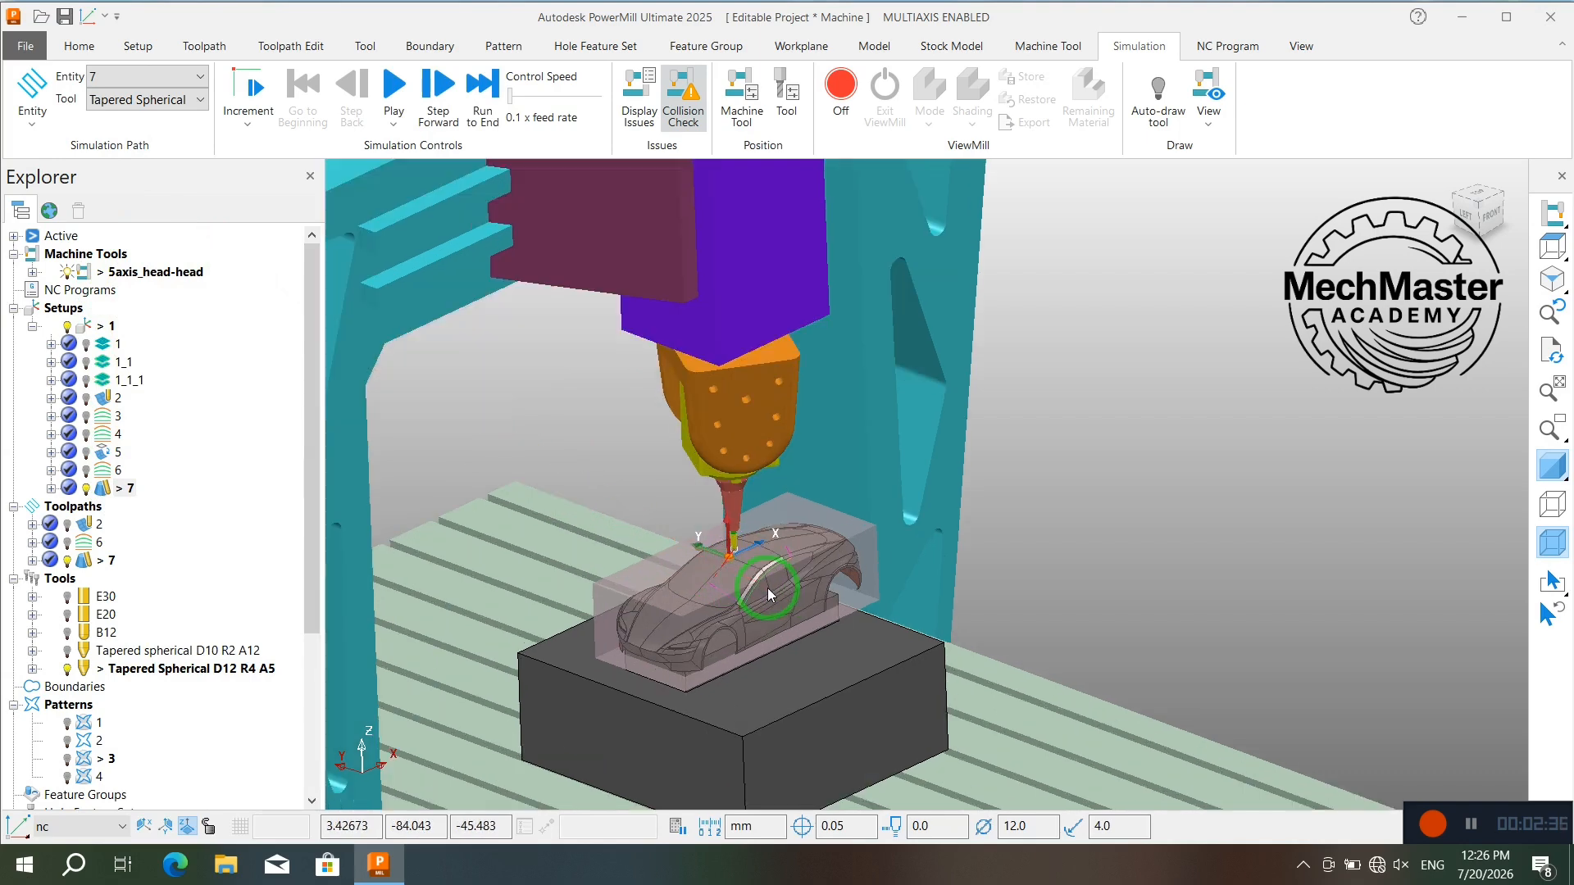
{"action": "left_click", "coordinate": [394, 93]}
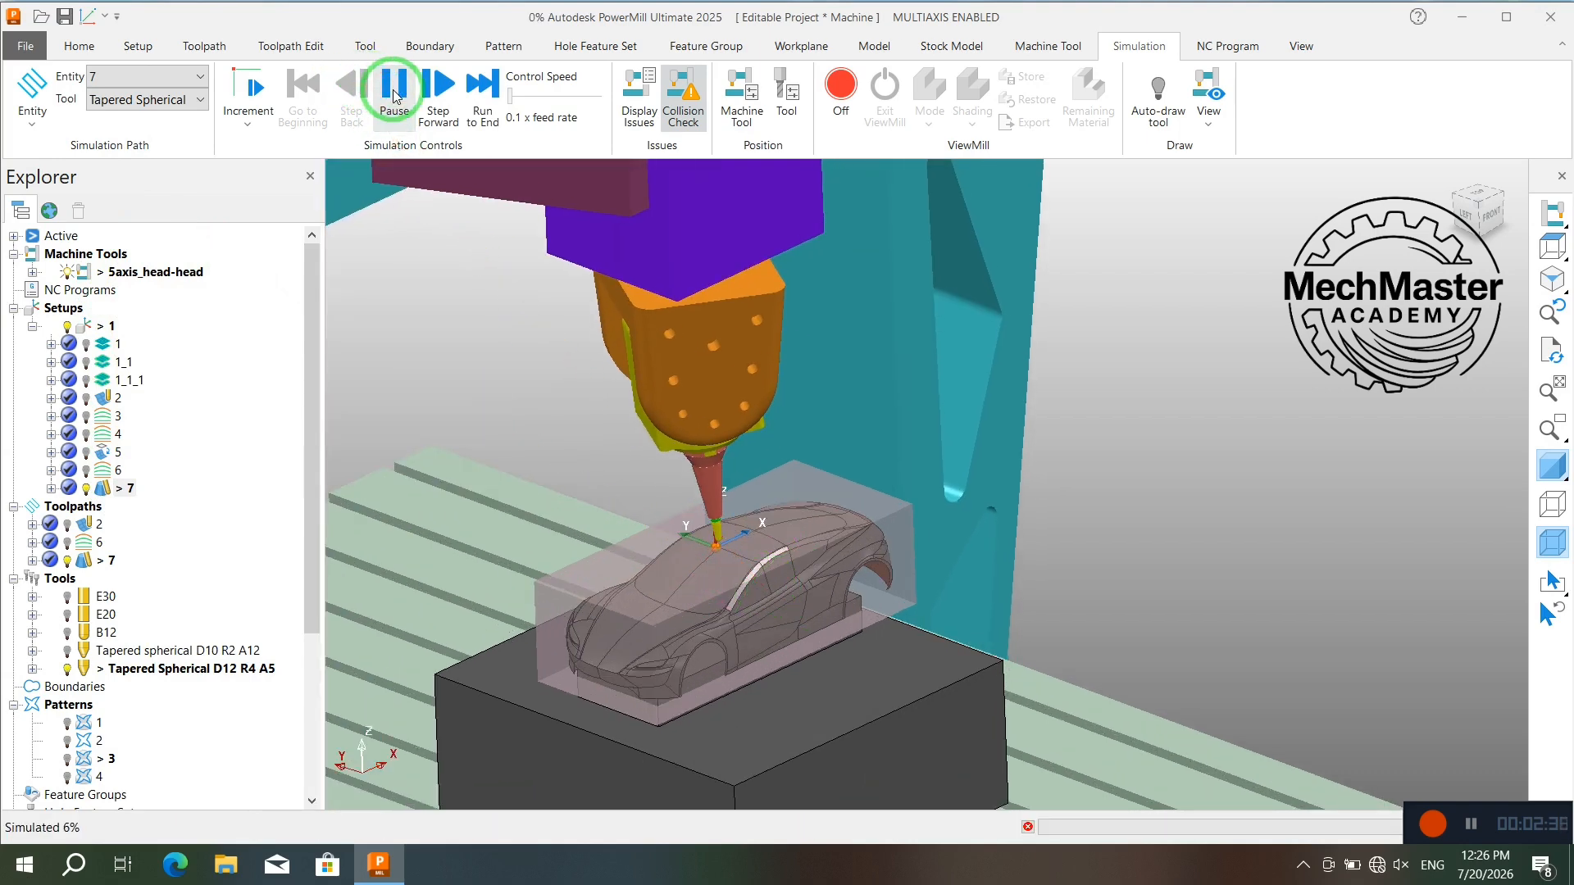